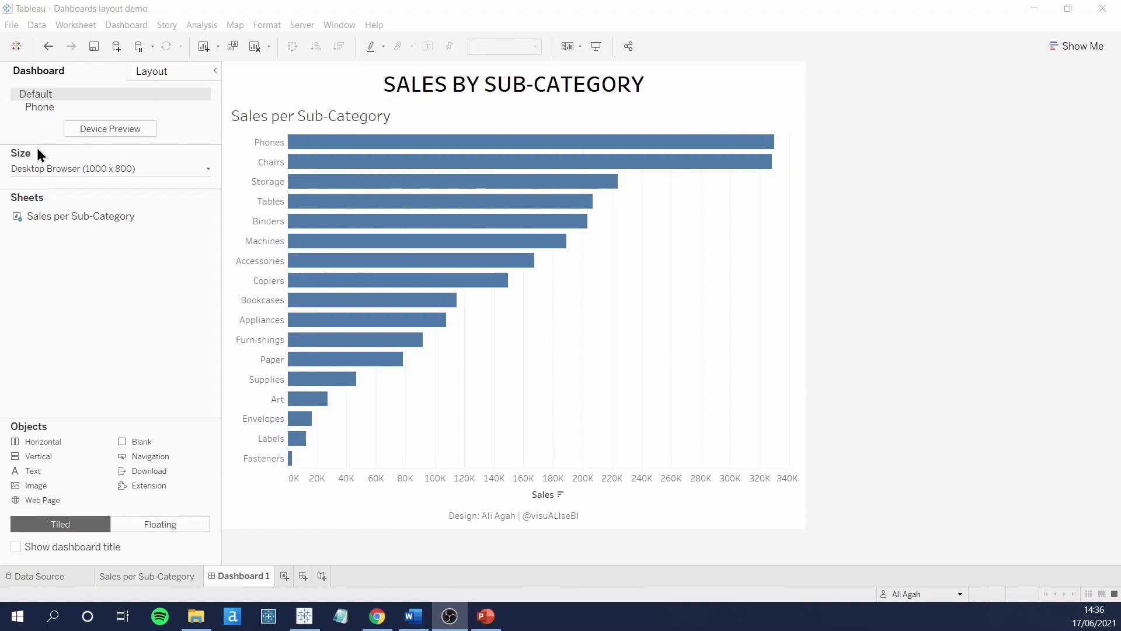
# Step: Try the Small Blog Embedded (420 x 650) and Full Screen (1024 x 768) size presets
pyautogui.click(52, 170)
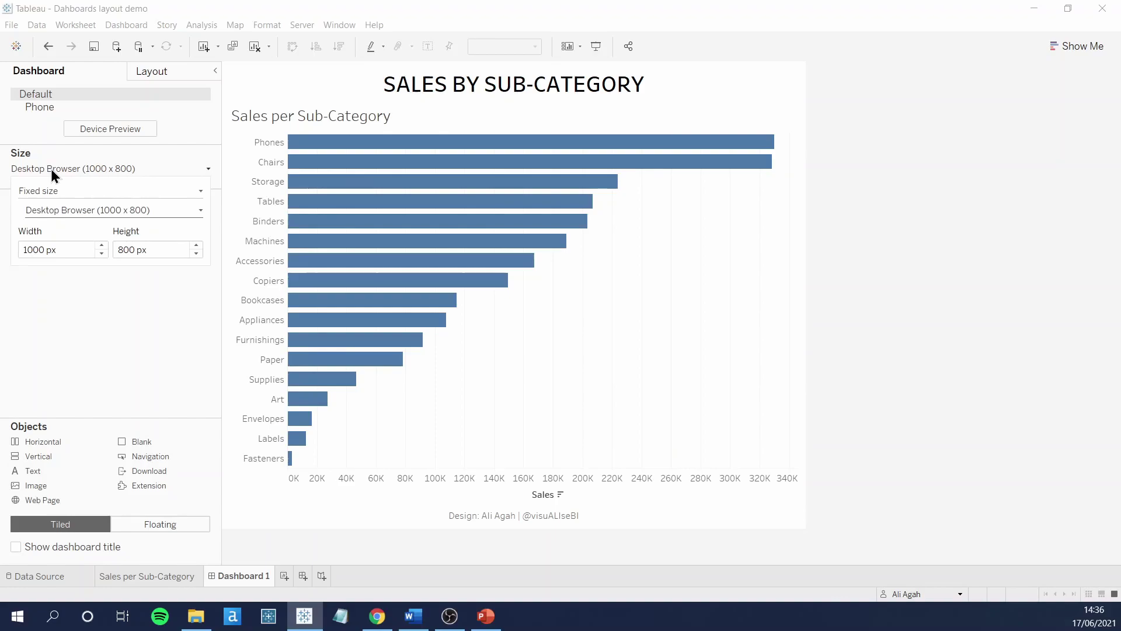
pyautogui.click(54, 196)
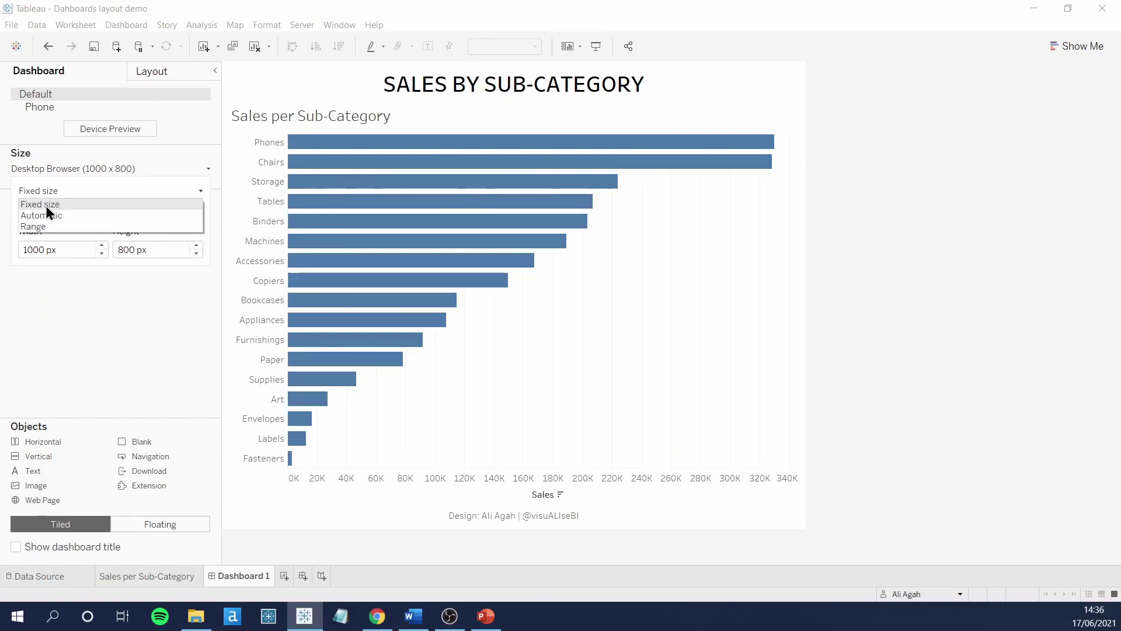
pyautogui.click(45, 205)
pyautogui.click(59, 215)
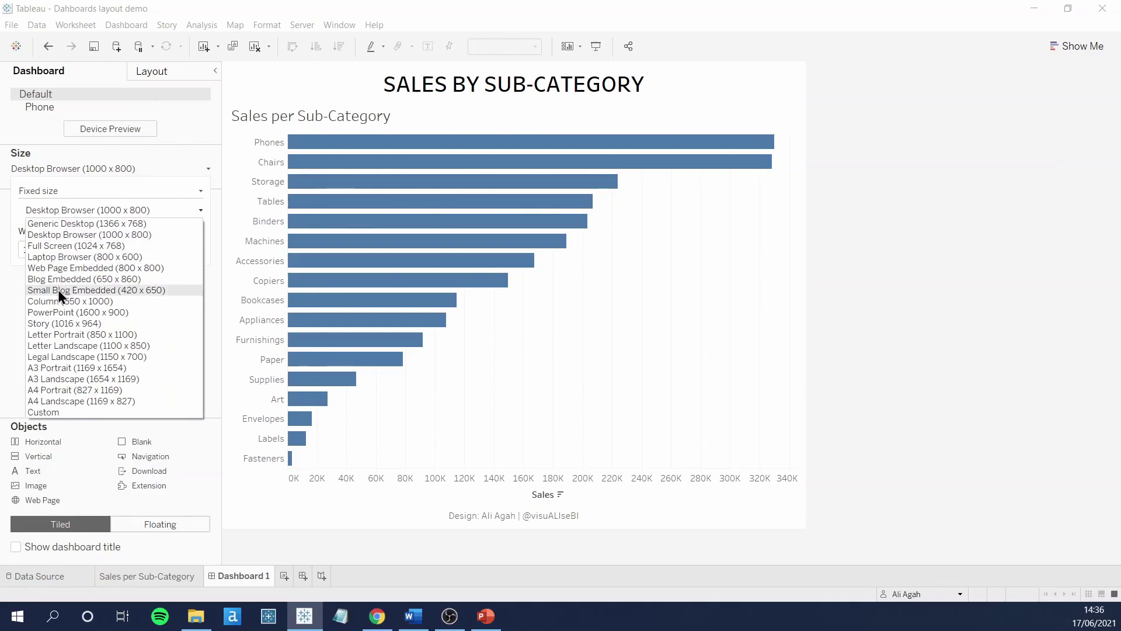
pyautogui.click(57, 290)
pyautogui.click(61, 213)
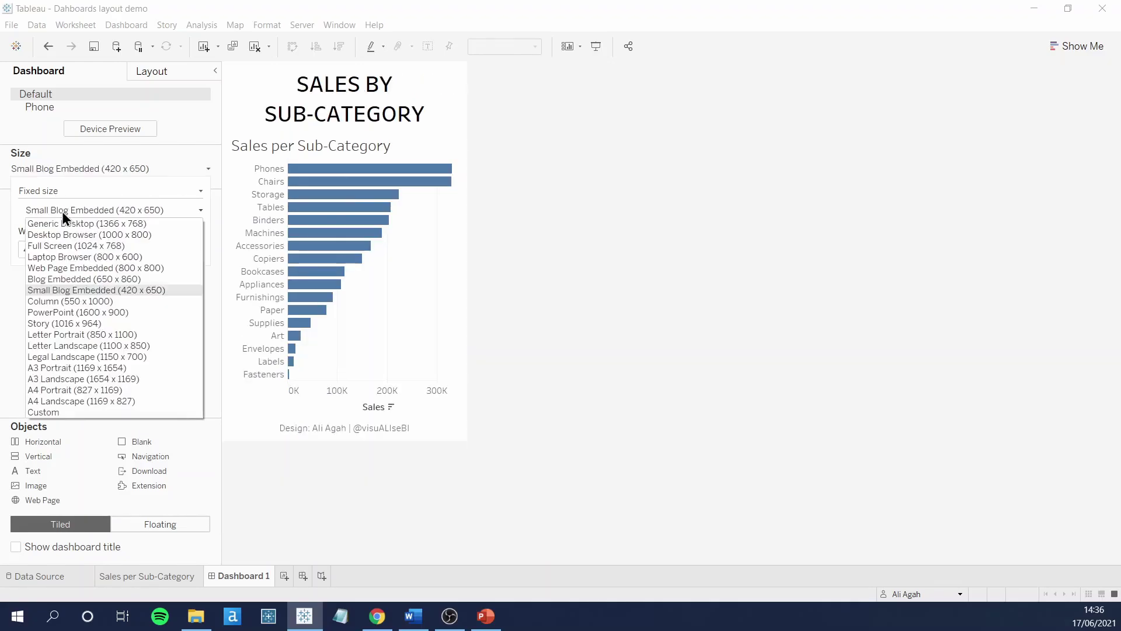
pyautogui.click(61, 246)
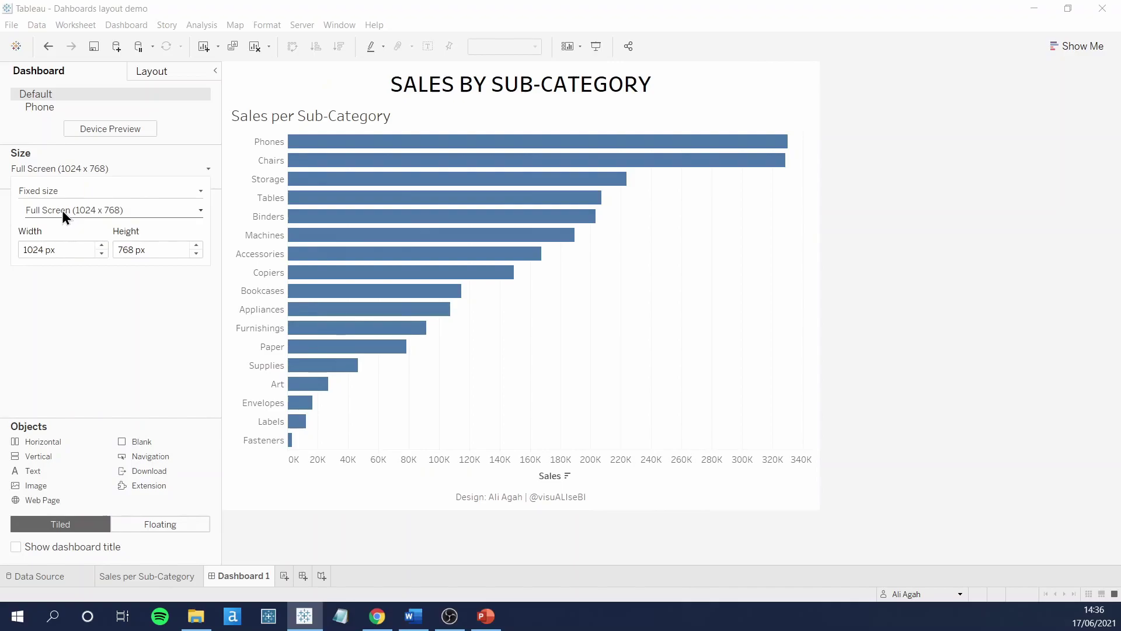
pyautogui.click(62, 210)
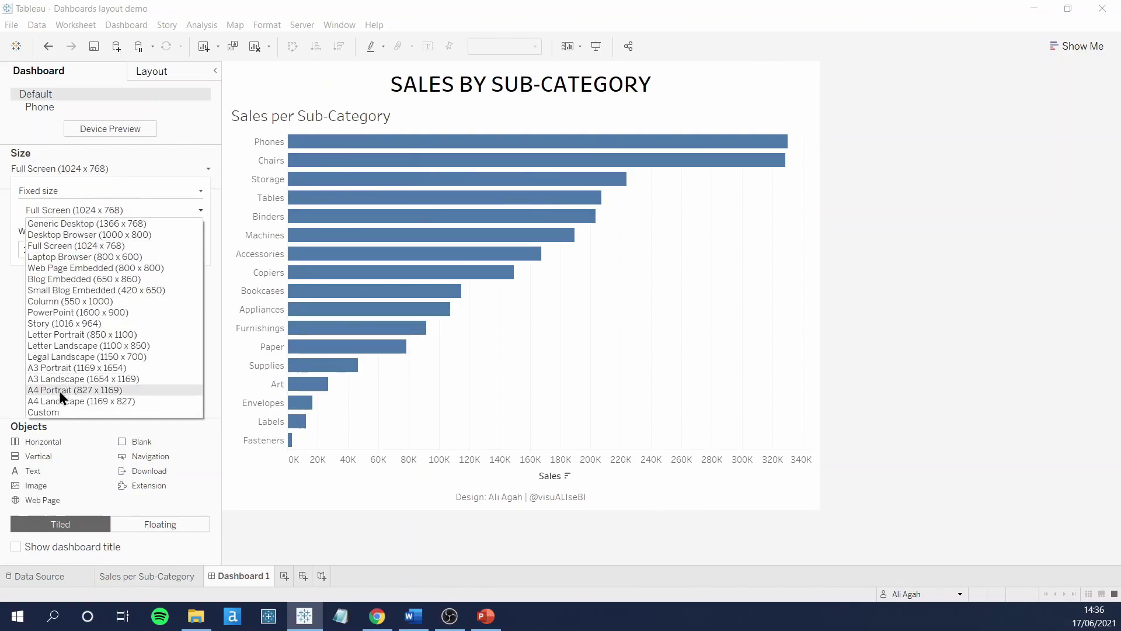
pyautogui.click(54, 421)
# Step: Set a custom dashboard size of 500 px wide by 400 px high
pyautogui.click(58, 244)
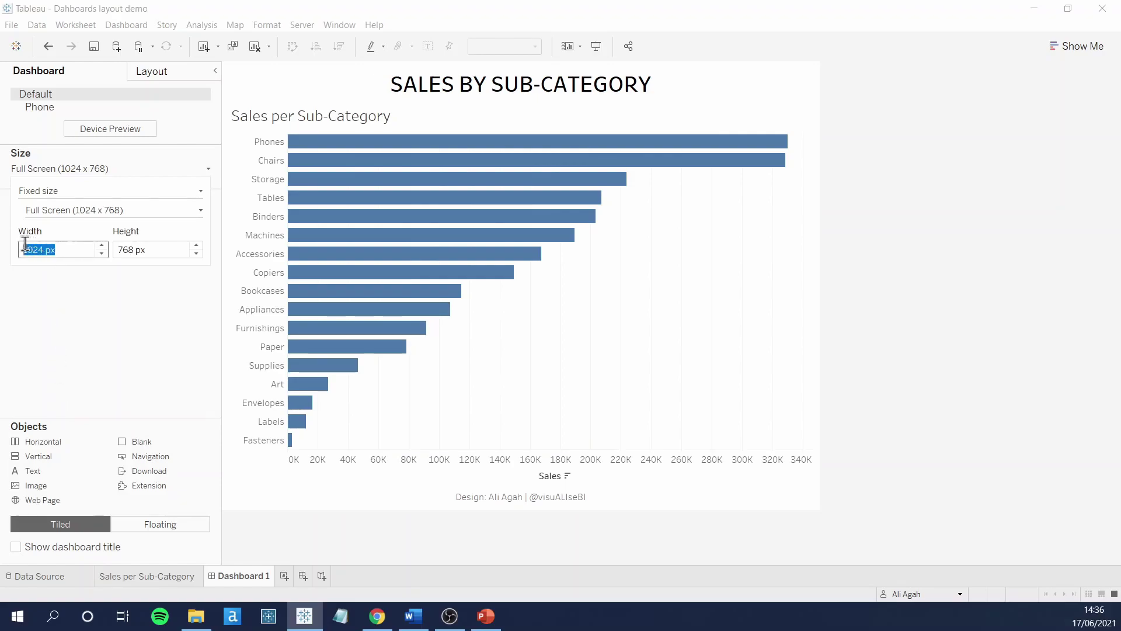
pyautogui.write('500')
pyautogui.press('Return')
pyautogui.click(177, 250)
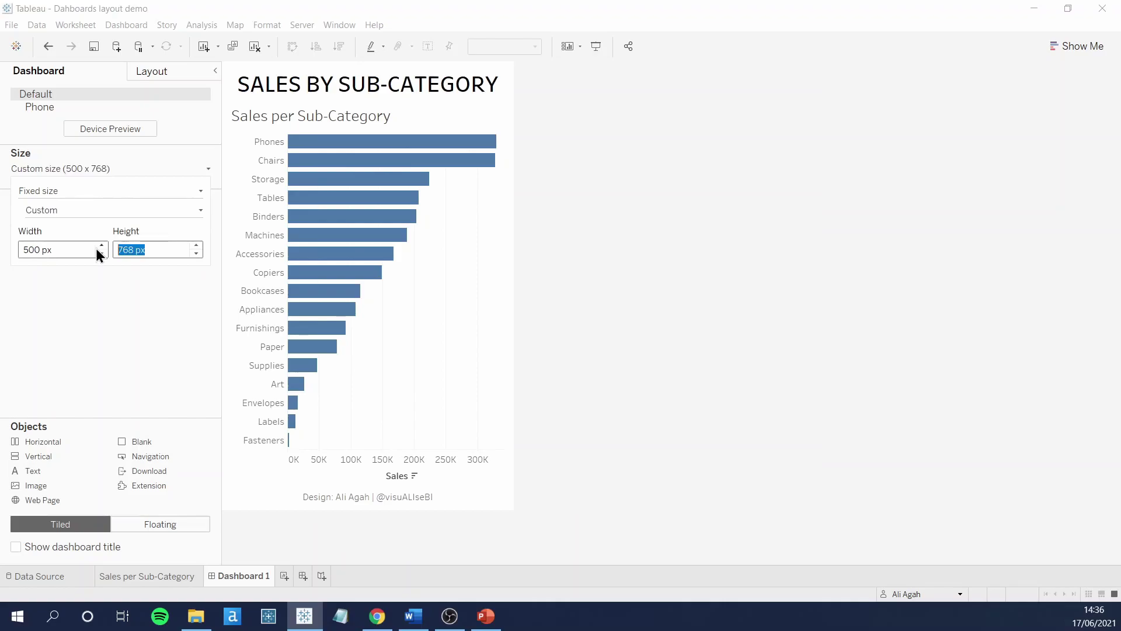
pyautogui.write('200')
pyautogui.press('Return')
pyautogui.write('500')
pyautogui.press('Return')
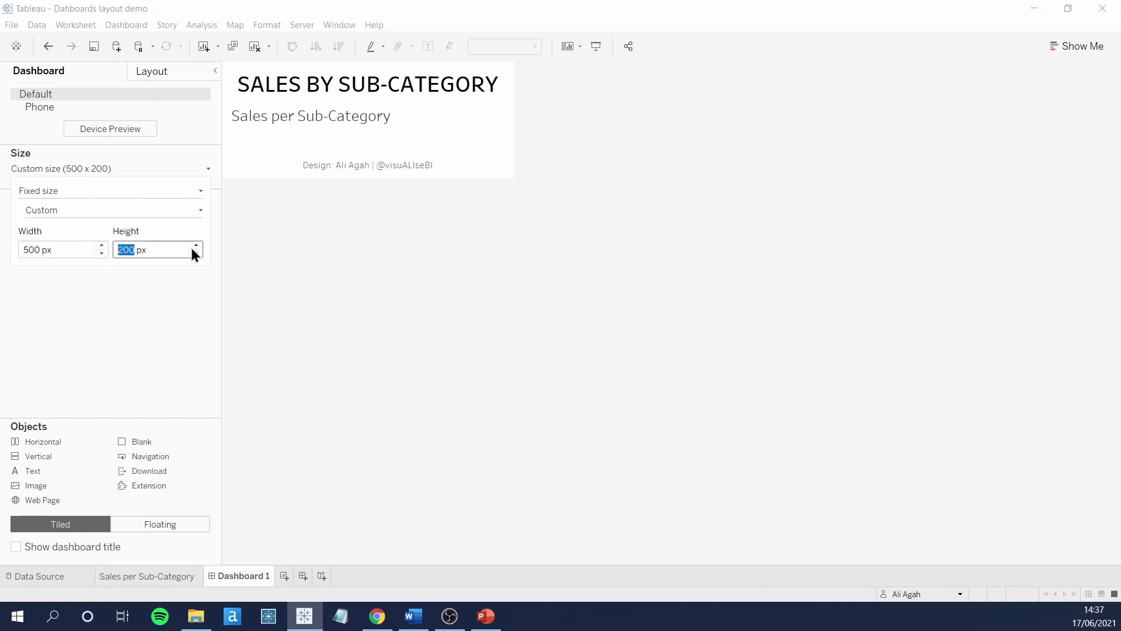
pyautogui.click(196, 252)
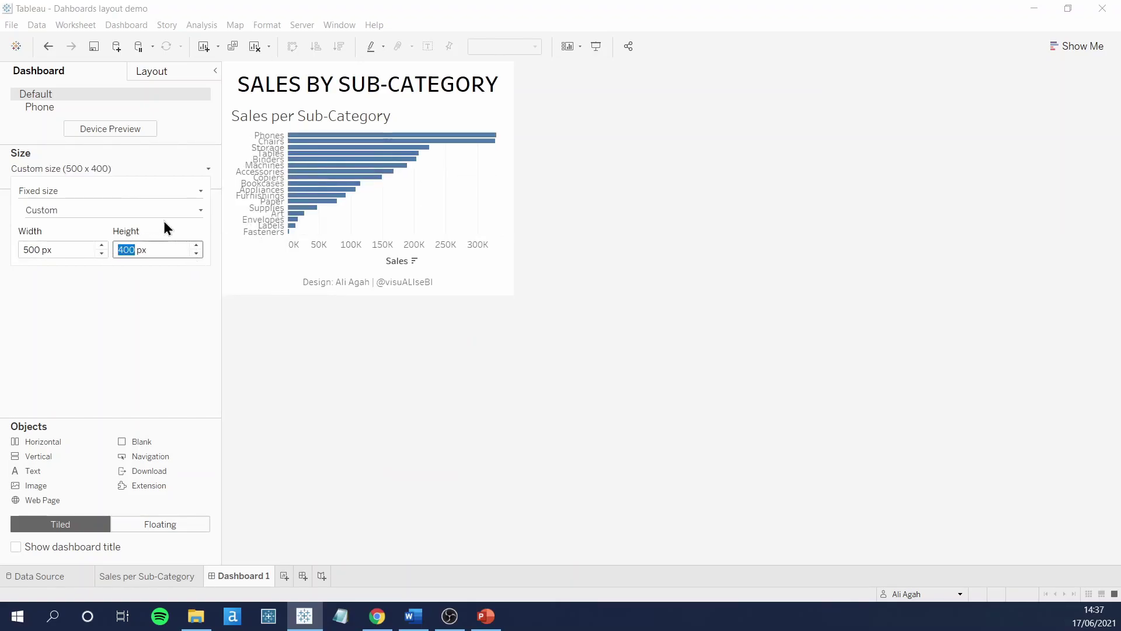
pyautogui.click(149, 191)
# Step: Apply Automatic sizing, then switch the dashboard to Range sizing
pyautogui.click(122, 215)
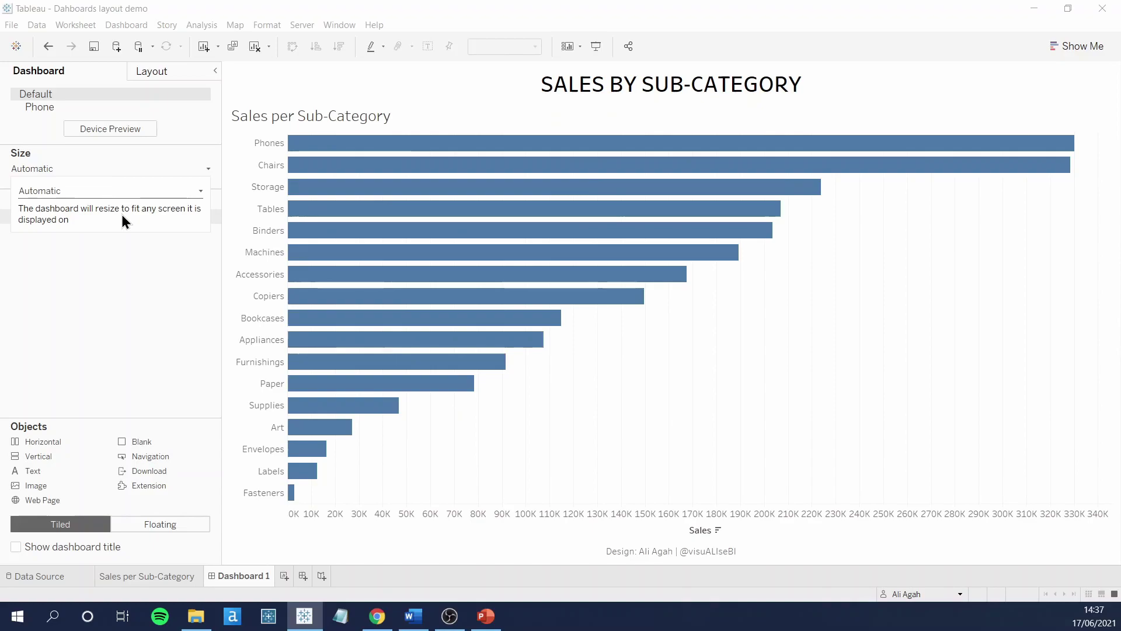
pyautogui.click(123, 193)
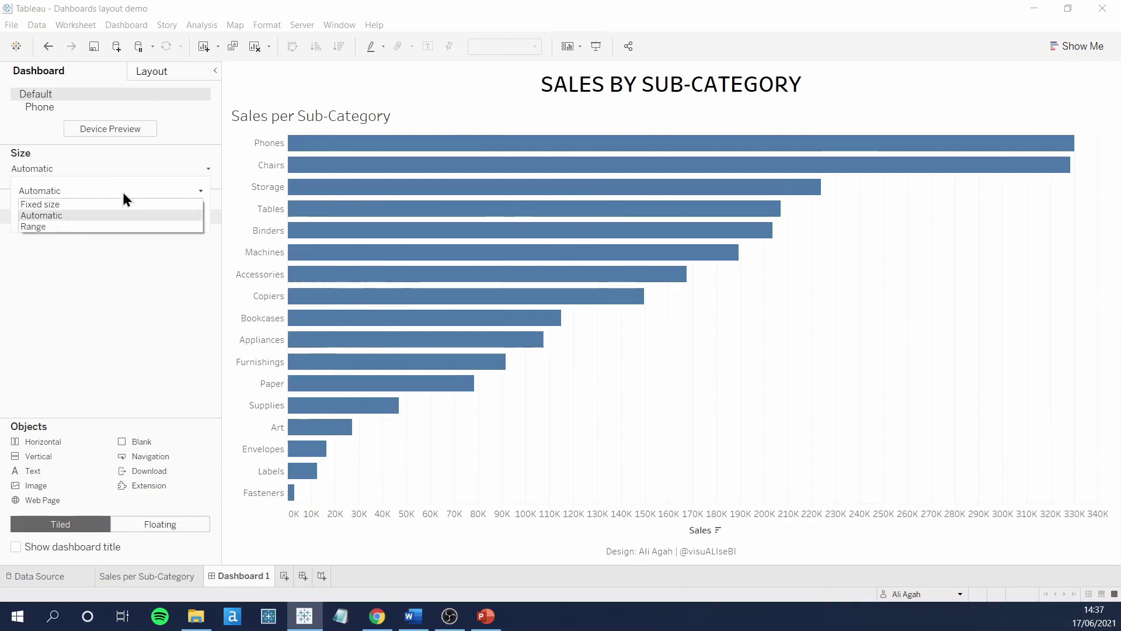
pyautogui.click(61, 225)
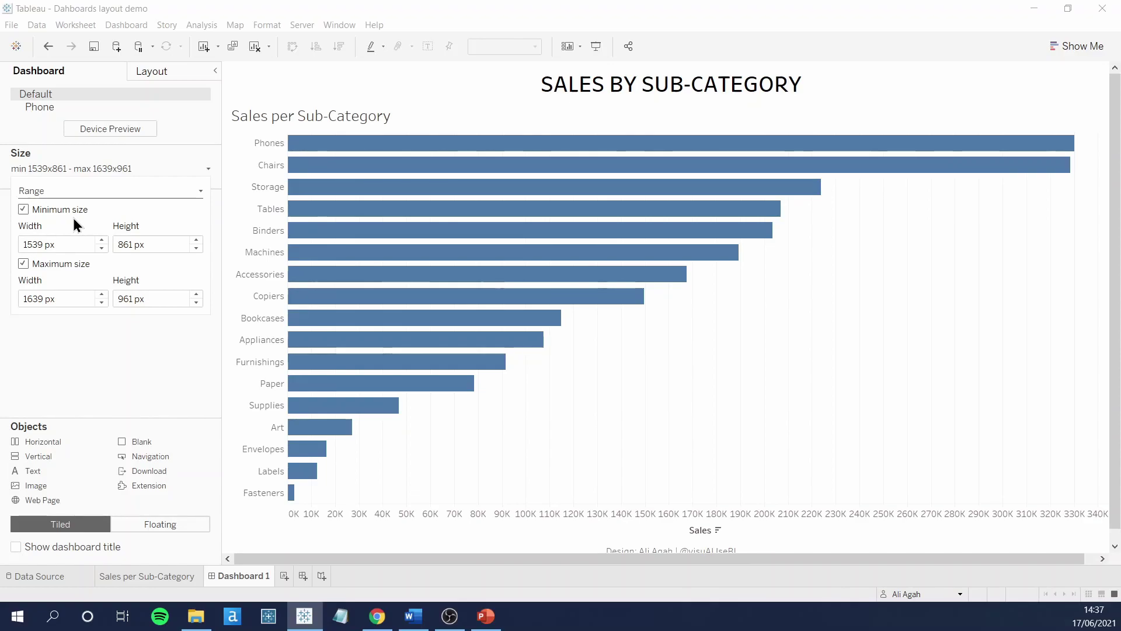
# Step: Keep both minimum and maximum size limits on and set the minimum width to 500 px
pyautogui.click(24, 209)
pyautogui.click(23, 209)
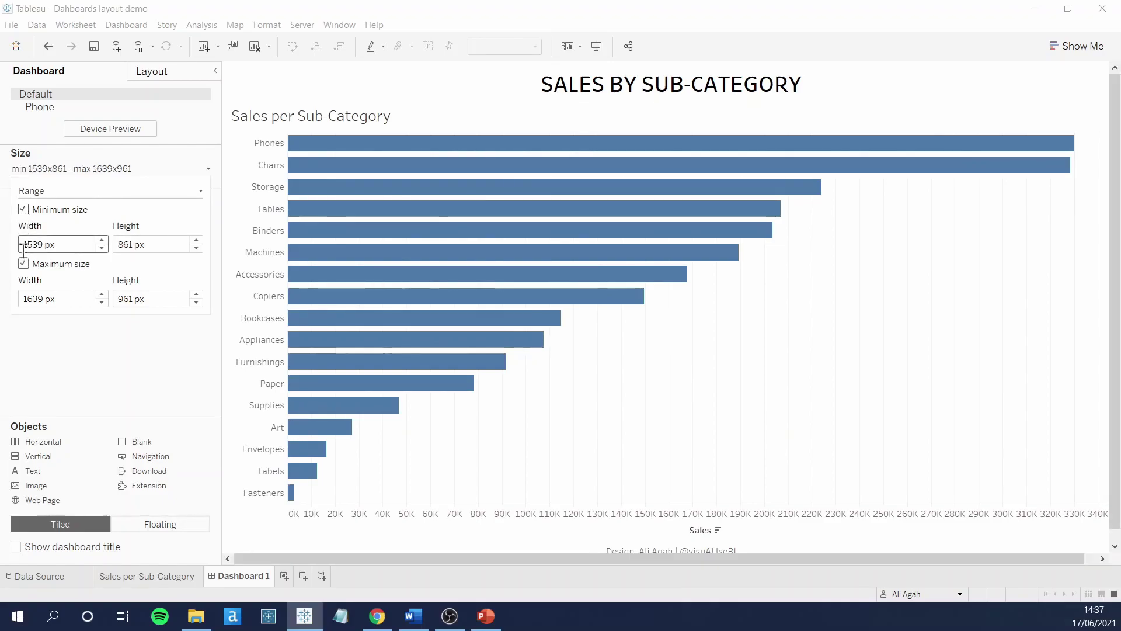
pyautogui.click(23, 264)
pyautogui.click(23, 264)
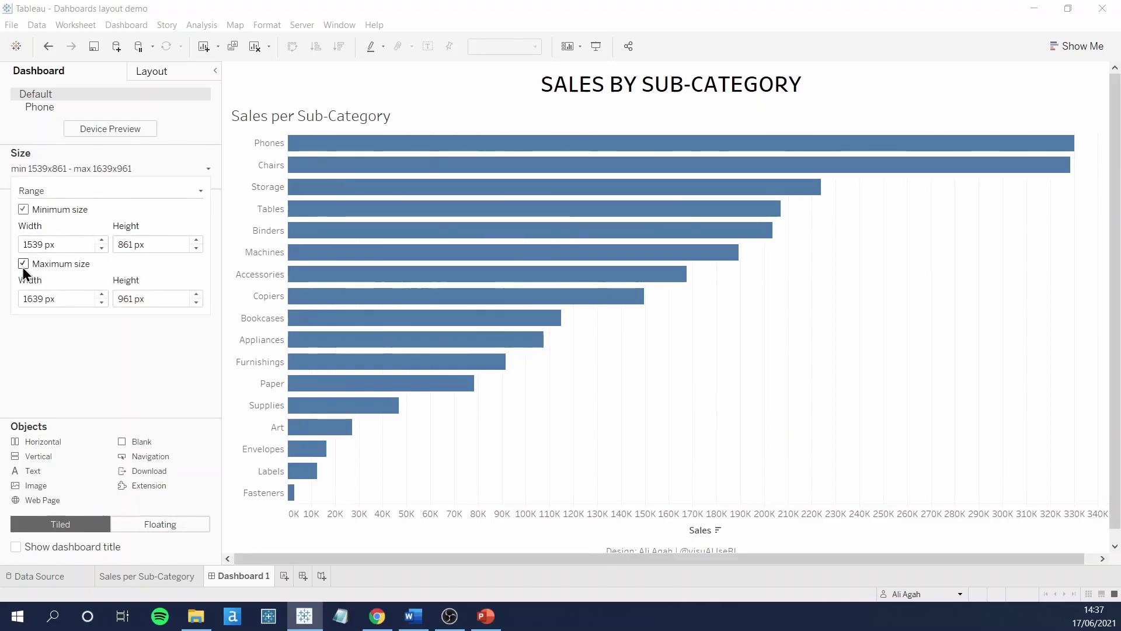
pyautogui.moveTo(48, 250); pyautogui.dragTo(22, 245)
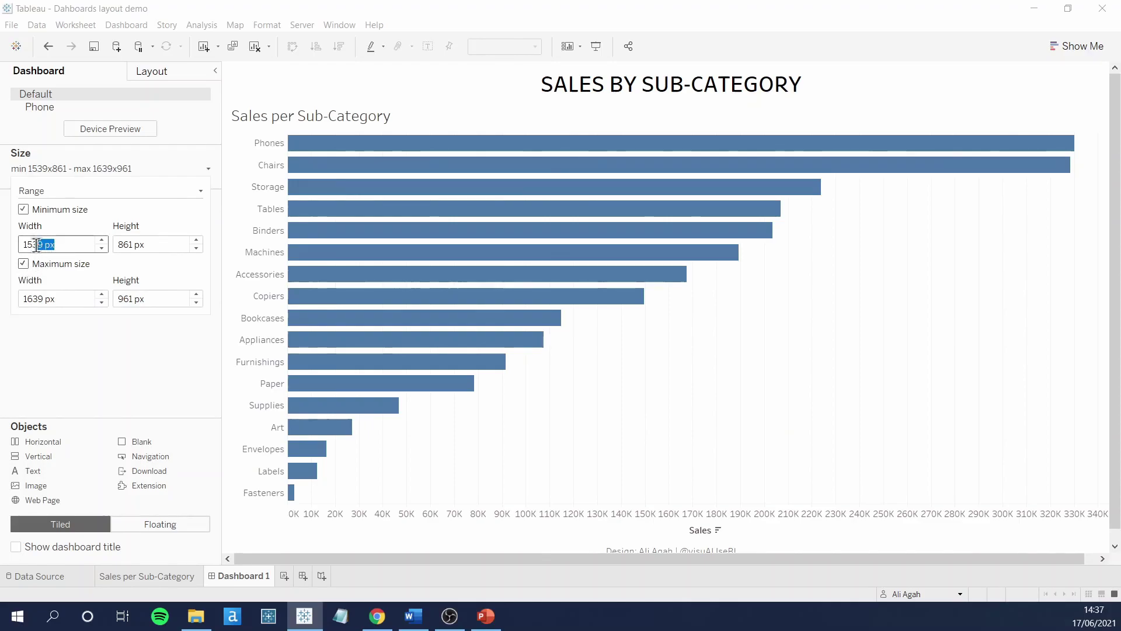
pyautogui.write('500')
pyautogui.press('Return')
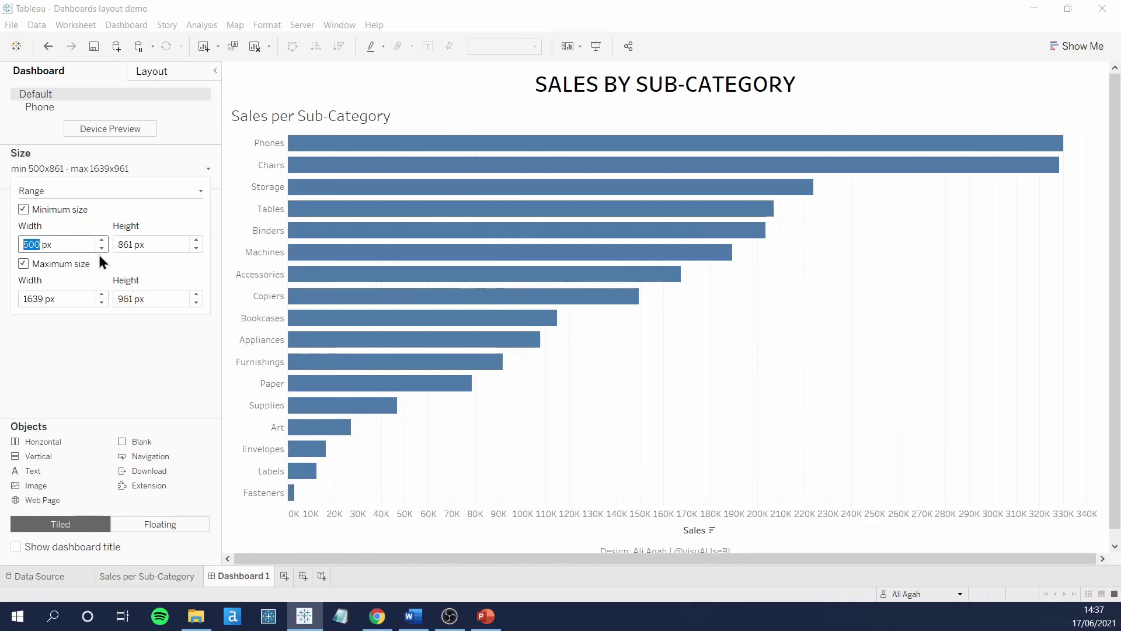
# Step: Fix the dashboard at the Desktop Browser 1000 x 800 preset and show item layout properties
pyautogui.click(107, 190)
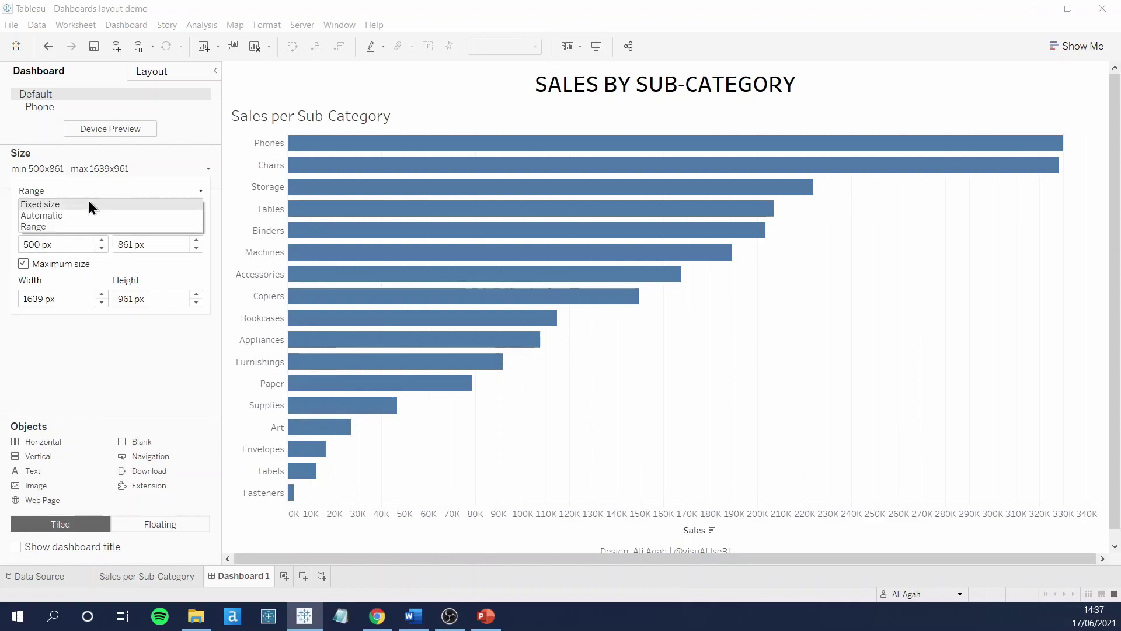
pyautogui.click(81, 204)
pyautogui.click(71, 211)
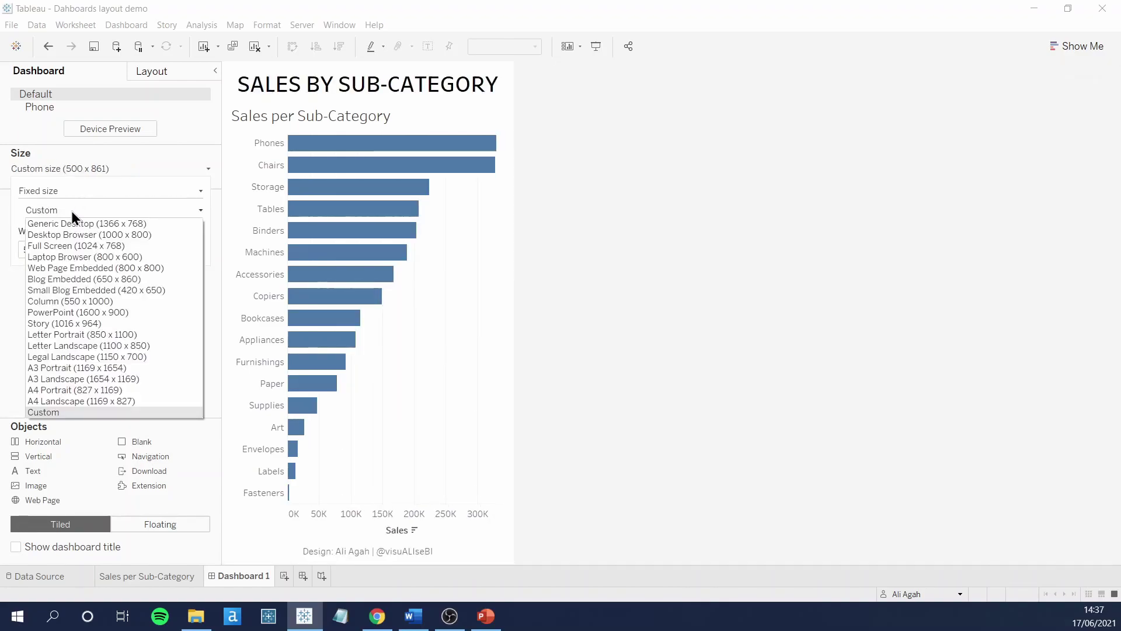
pyautogui.click(70, 232)
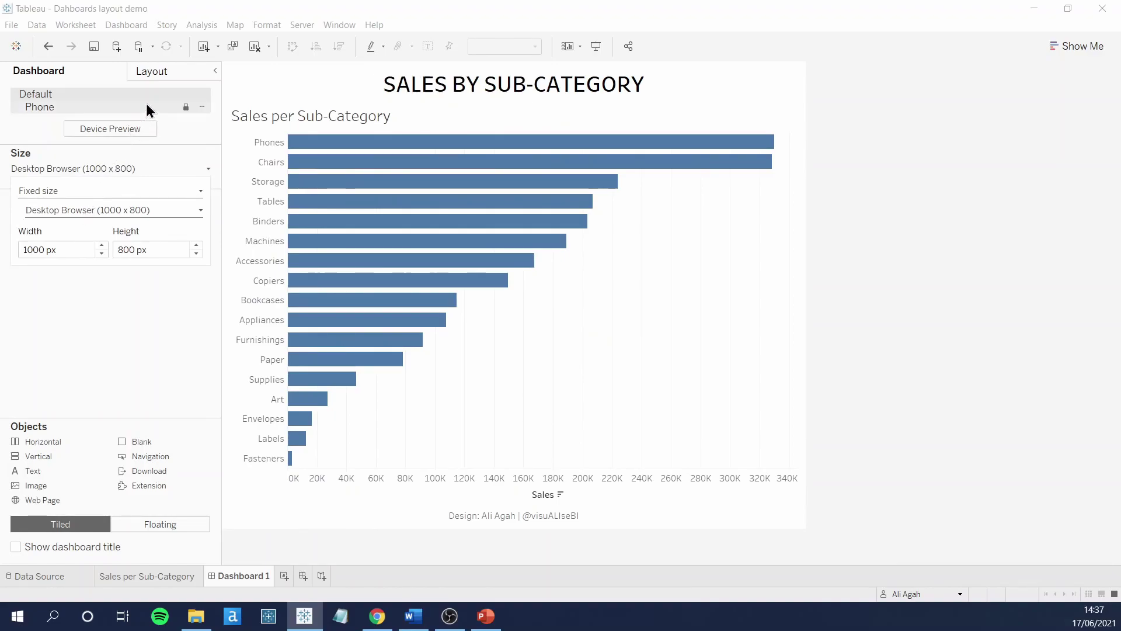
pyautogui.click(160, 73)
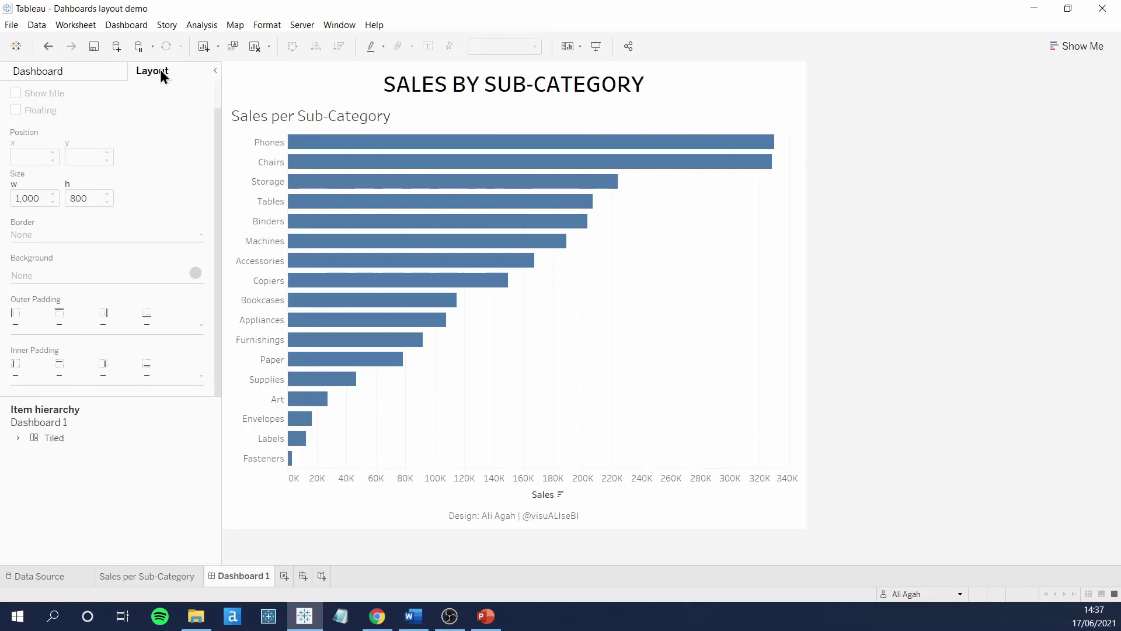
# Step: Hide the Sales per Sub-Category chart title, then show it again above the bars
pyautogui.click(303, 116)
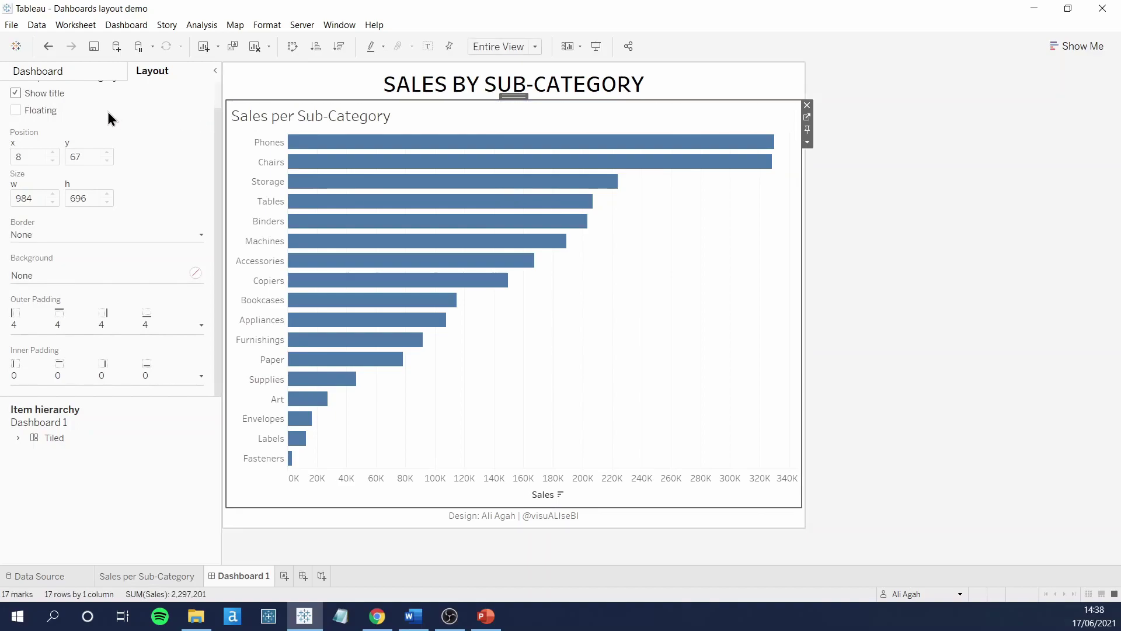
pyautogui.scroll(1, 107, 111)
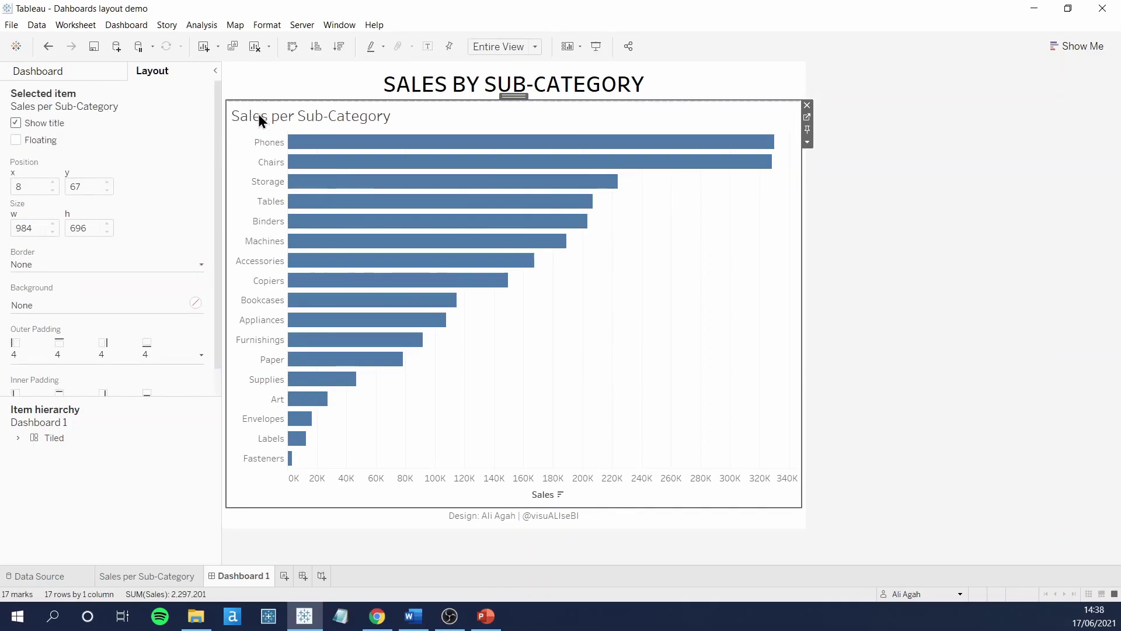
pyautogui.click(16, 123)
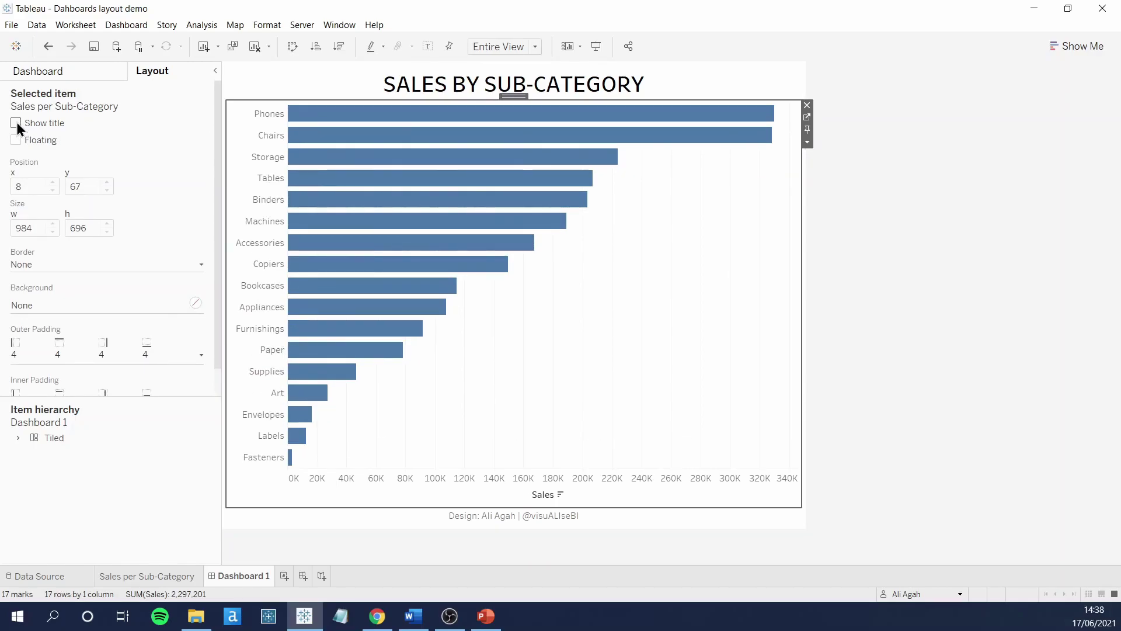
pyautogui.click(16, 124)
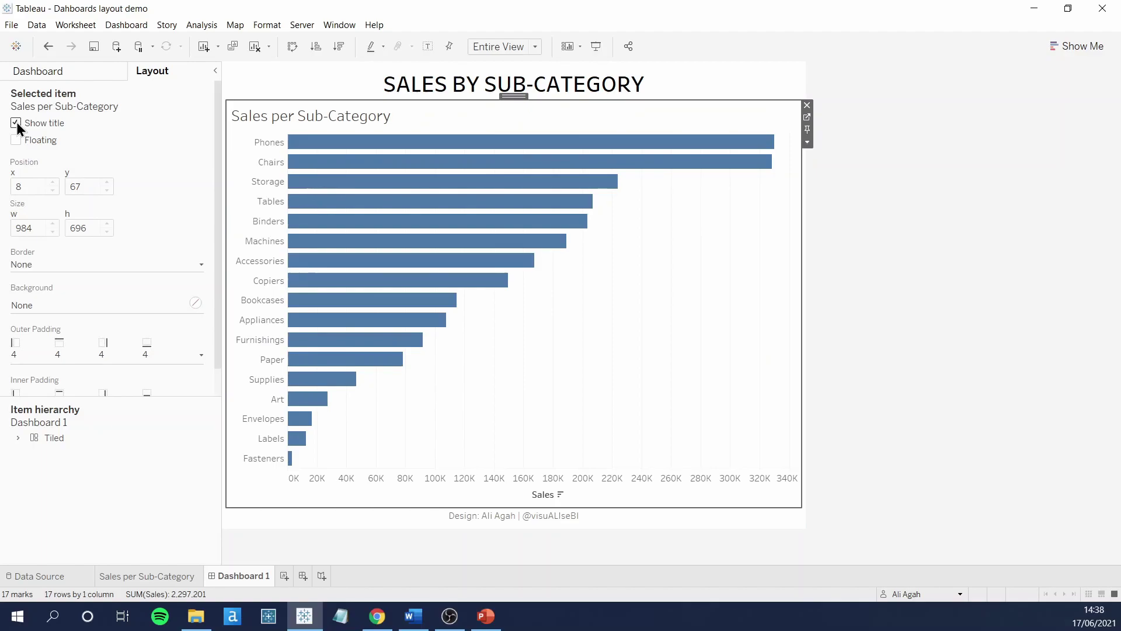
pyautogui.rightClick(265, 112)
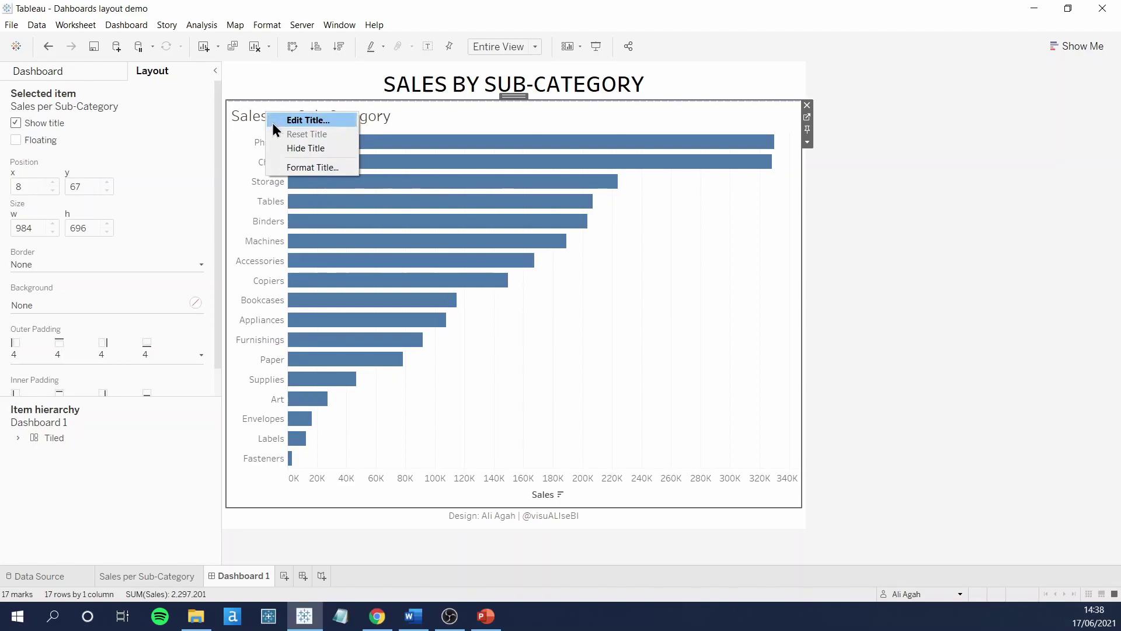
pyautogui.click(293, 149)
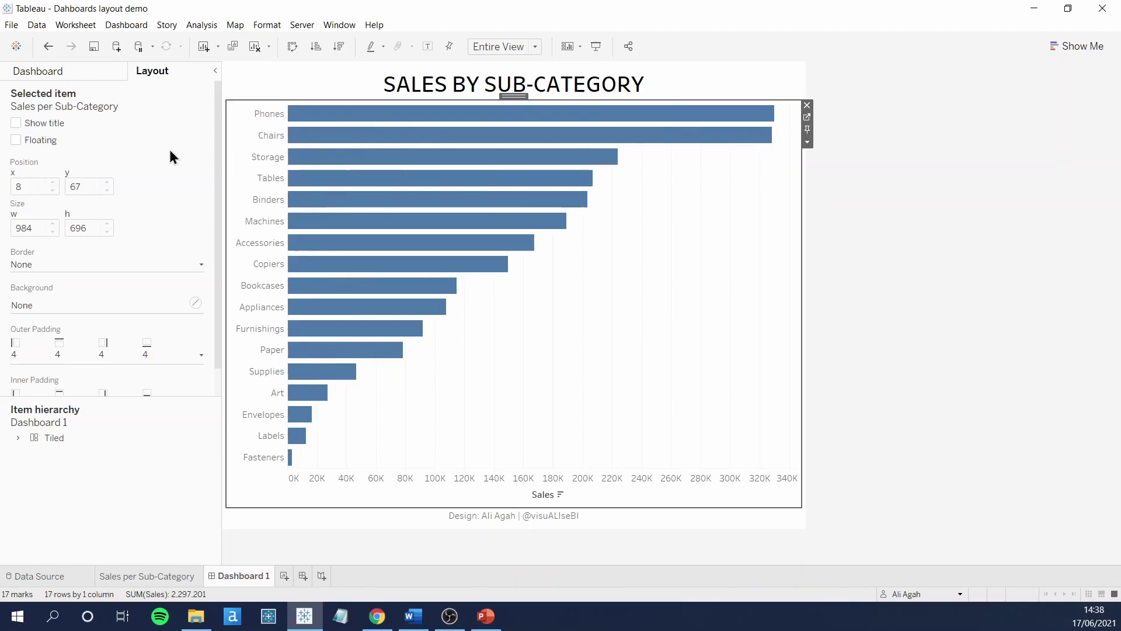
pyautogui.click(15, 123)
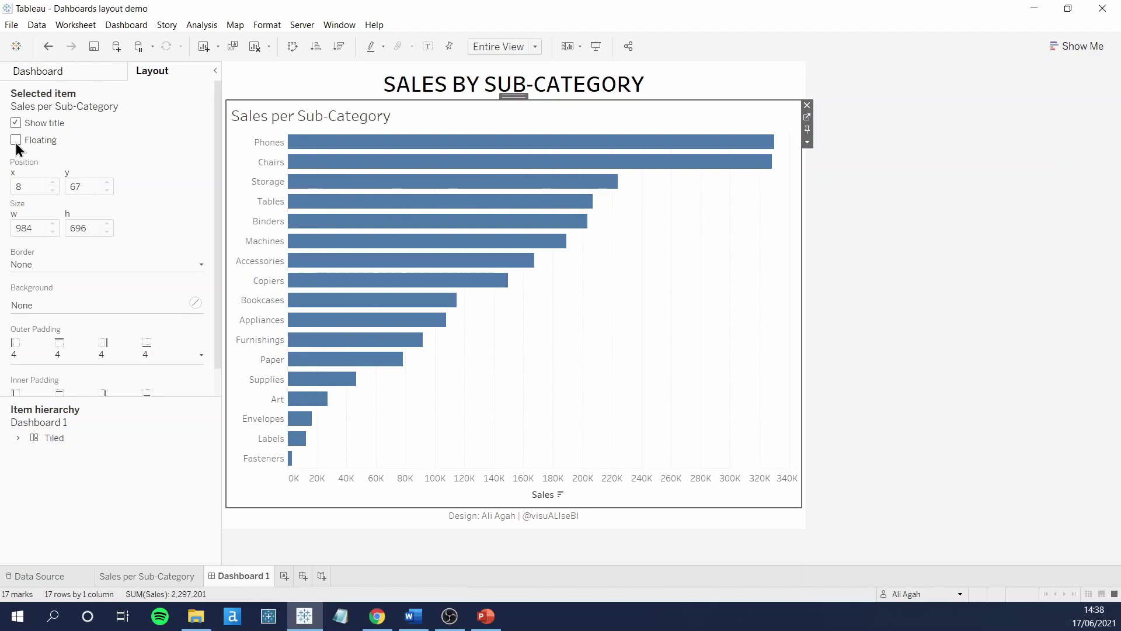
pyautogui.click(15, 141)
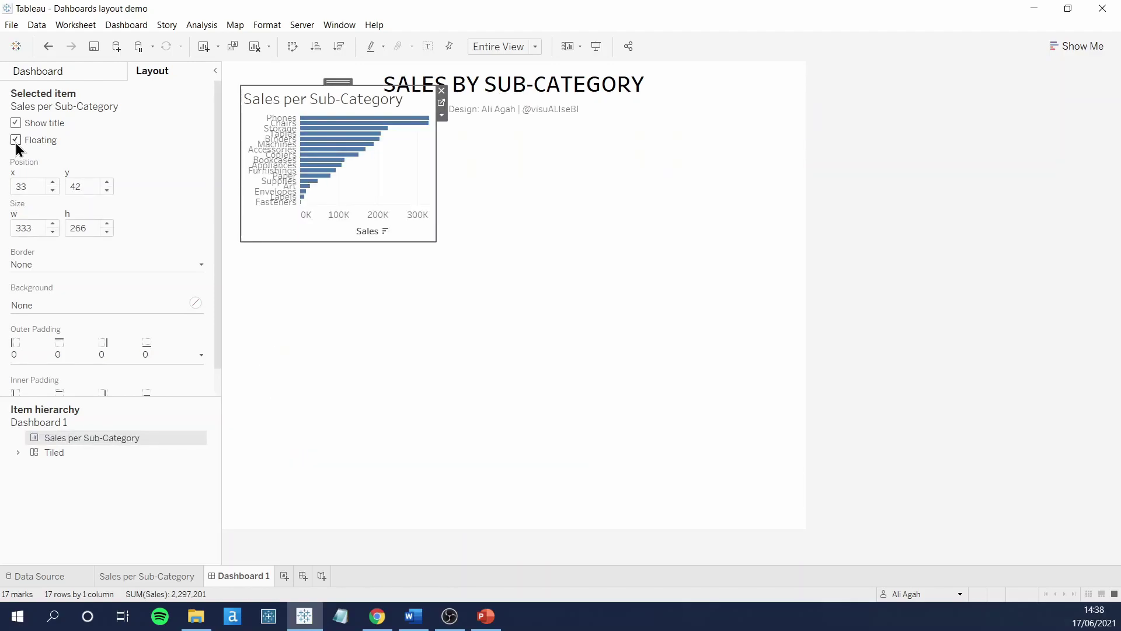
pyautogui.click(15, 141)
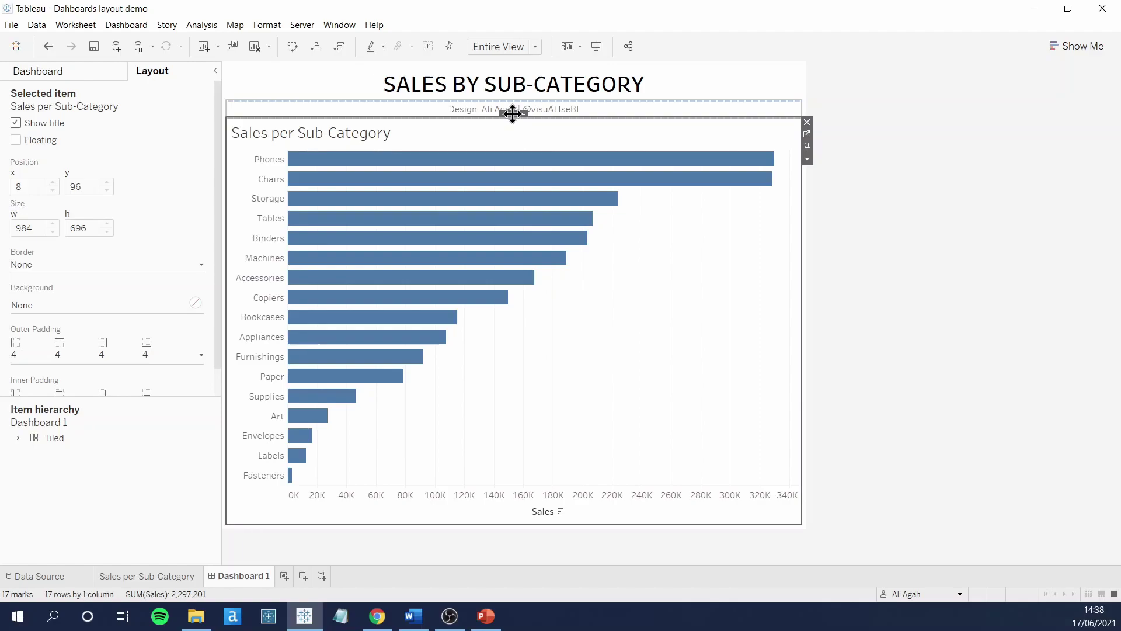
pyautogui.moveTo(512, 113)
pyautogui.mouseDown()
pyautogui.moveTo(514, 149)
pyautogui.moveTo(390, 211)
pyautogui.moveTo(349, 171)
pyautogui.moveTo(612, 181)
pyautogui.moveTo(478, 154)
pyautogui.moveTo(341, 184)
pyautogui.moveTo(461, 211)
pyautogui.moveTo(527, 180)
pyautogui.moveTo(421, 182)
pyautogui.moveTo(473, 195)
pyautogui.moveTo(459, 202)
pyautogui.moveTo(417, 109)
pyautogui.moveTo(559, 99)
pyautogui.mouseUp()
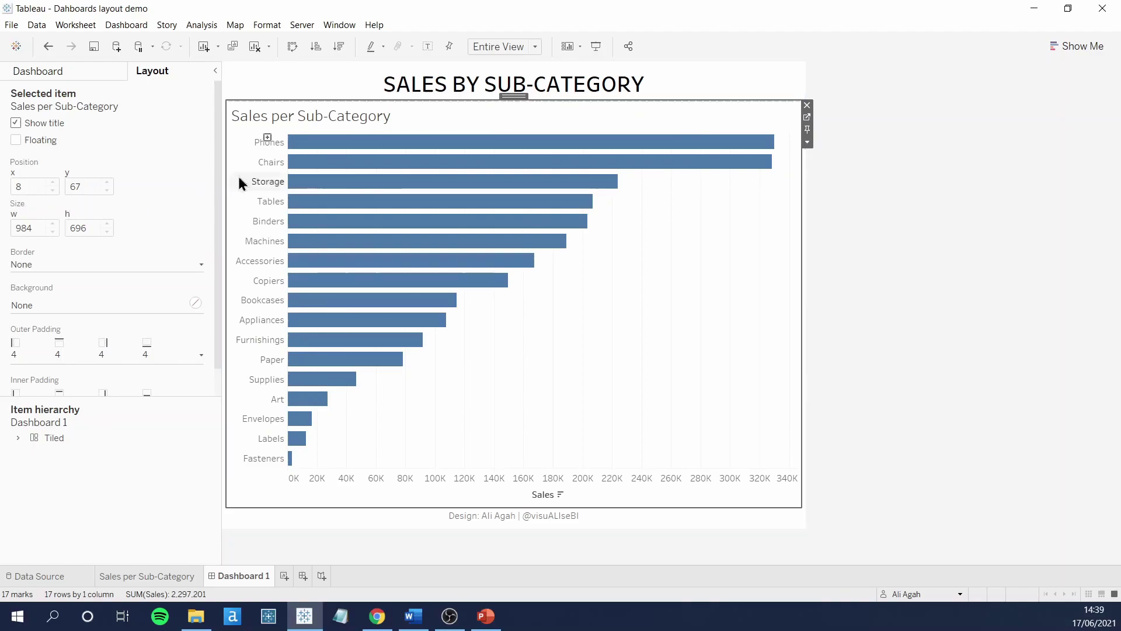
# Step: Make the vertical container floating and position it at x 0, y 0
pyautogui.click(517, 98)
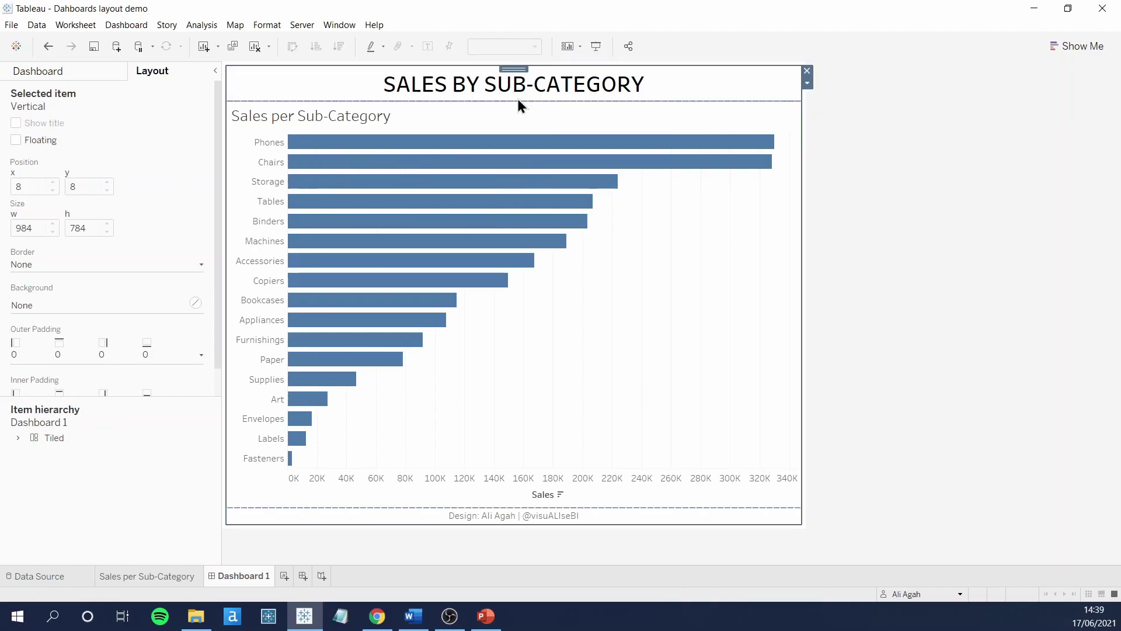
pyautogui.click(15, 141)
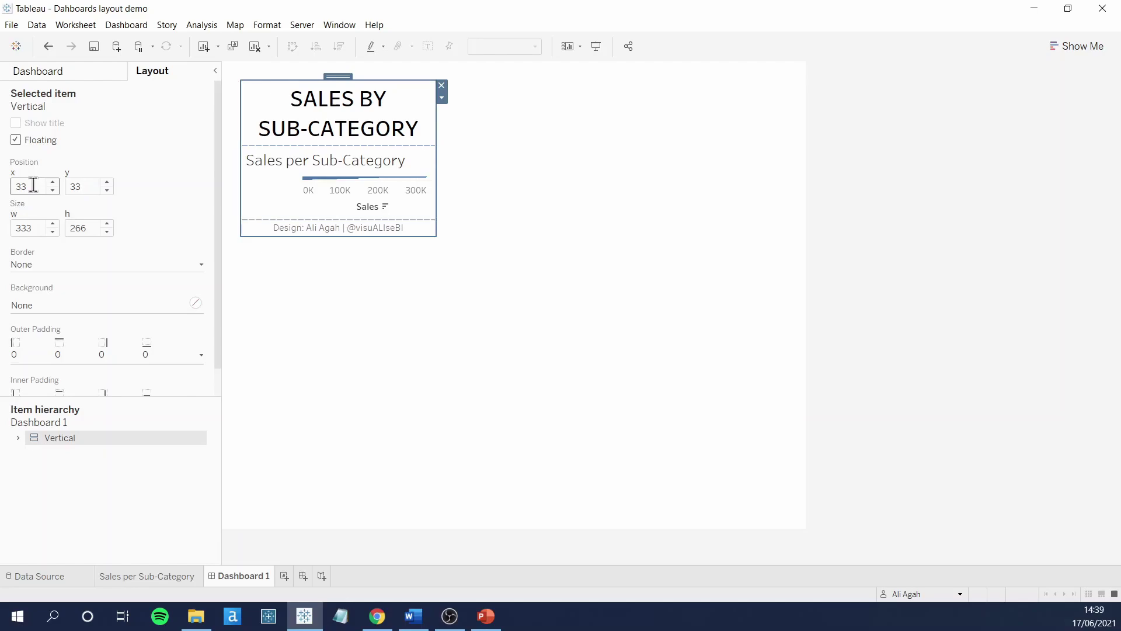
pyautogui.moveTo(33, 185); pyautogui.dragTo(7, 187)
pyautogui.write('0')
pyautogui.press('Return')
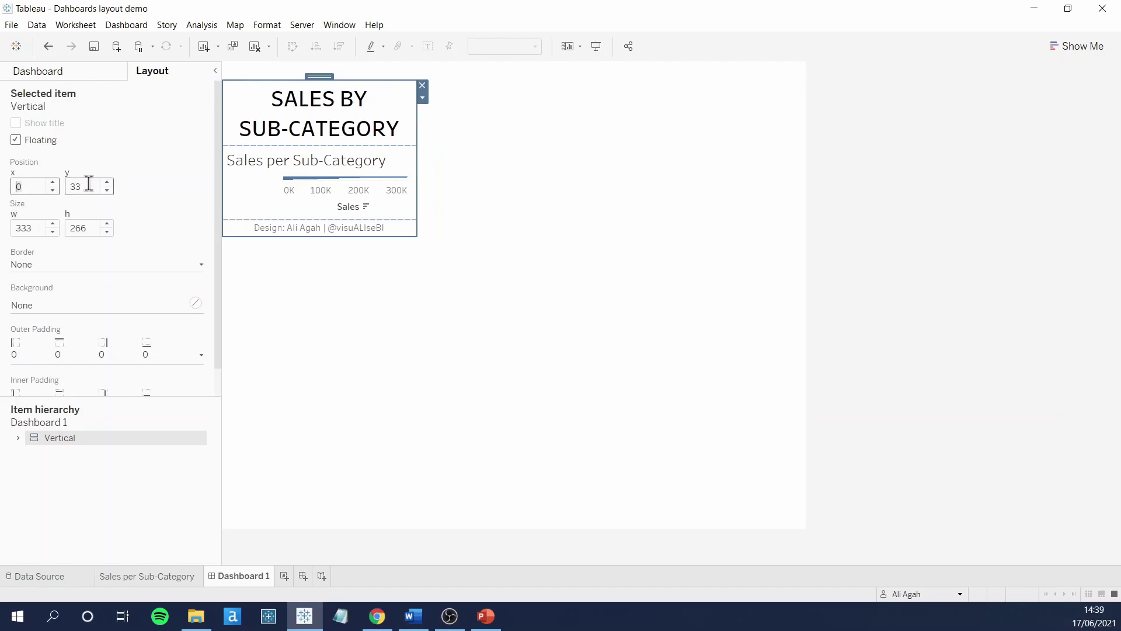
pyautogui.moveTo(89, 183); pyautogui.dragTo(67, 186)
pyautogui.write('0')
pyautogui.press('Return')
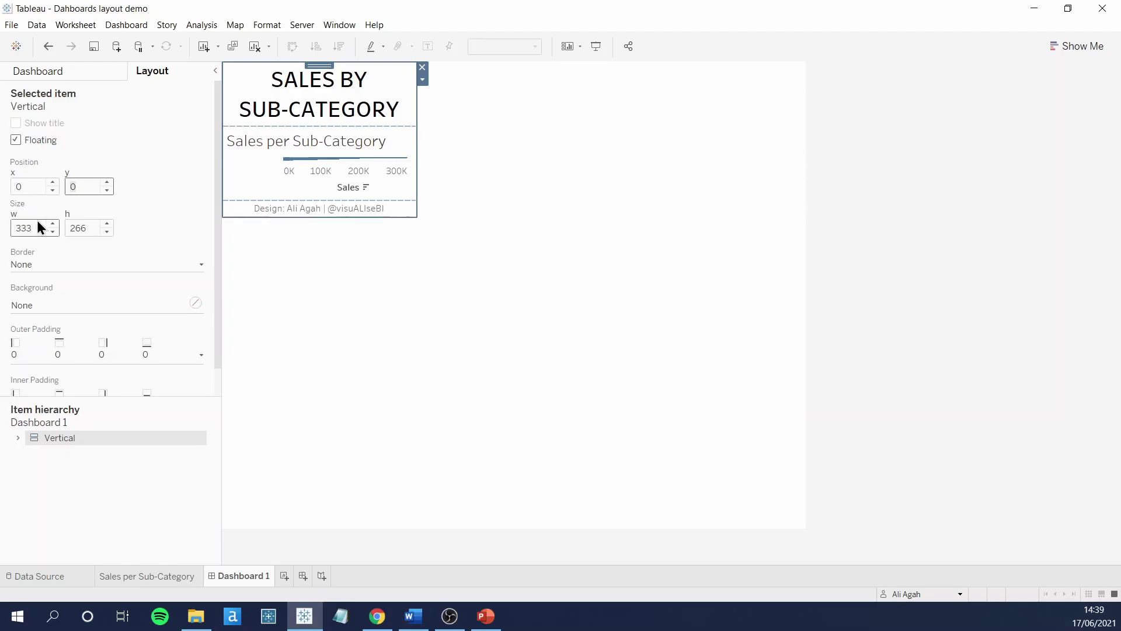
# Step: Size the container to 1000 x 800 and undo an accidental move
pyautogui.click(15, 216)
pyautogui.click(13, 232)
pyautogui.write('1000')
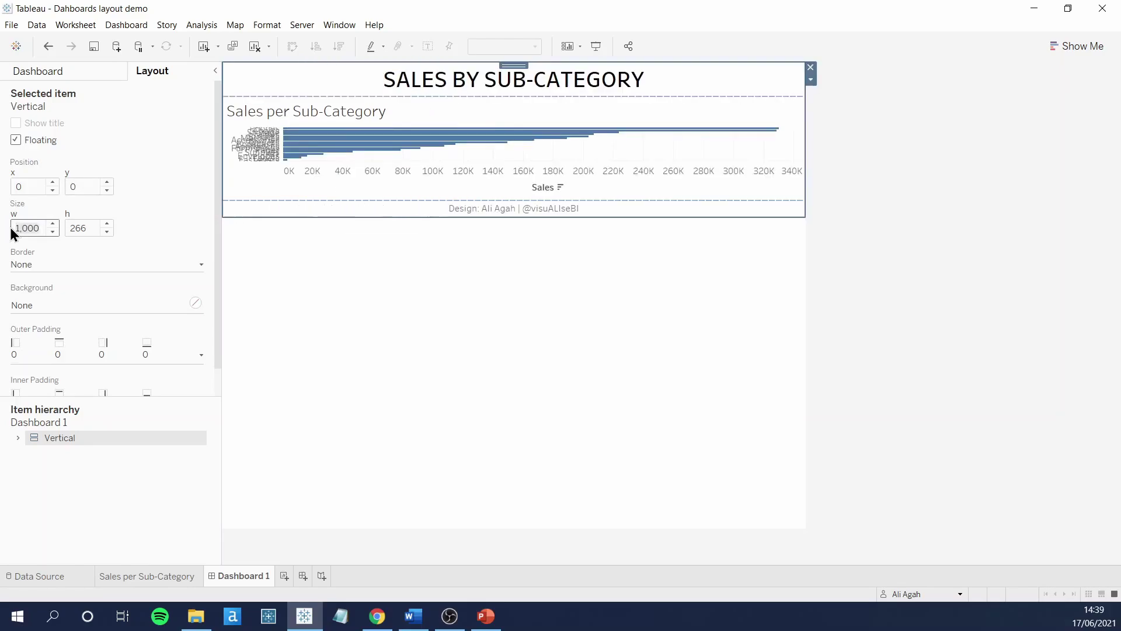
pyautogui.click(65, 230)
pyautogui.press('Delete')
pyautogui.press('Delete')
pyautogui.press('Delete')
pyautogui.write('800')
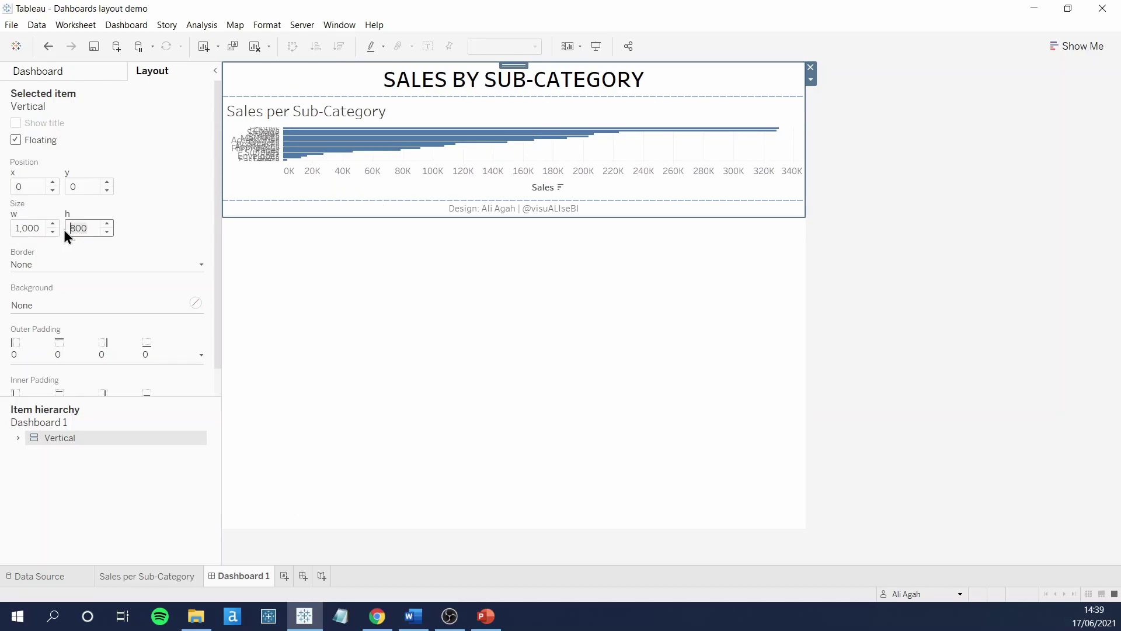
pyautogui.press('Return')
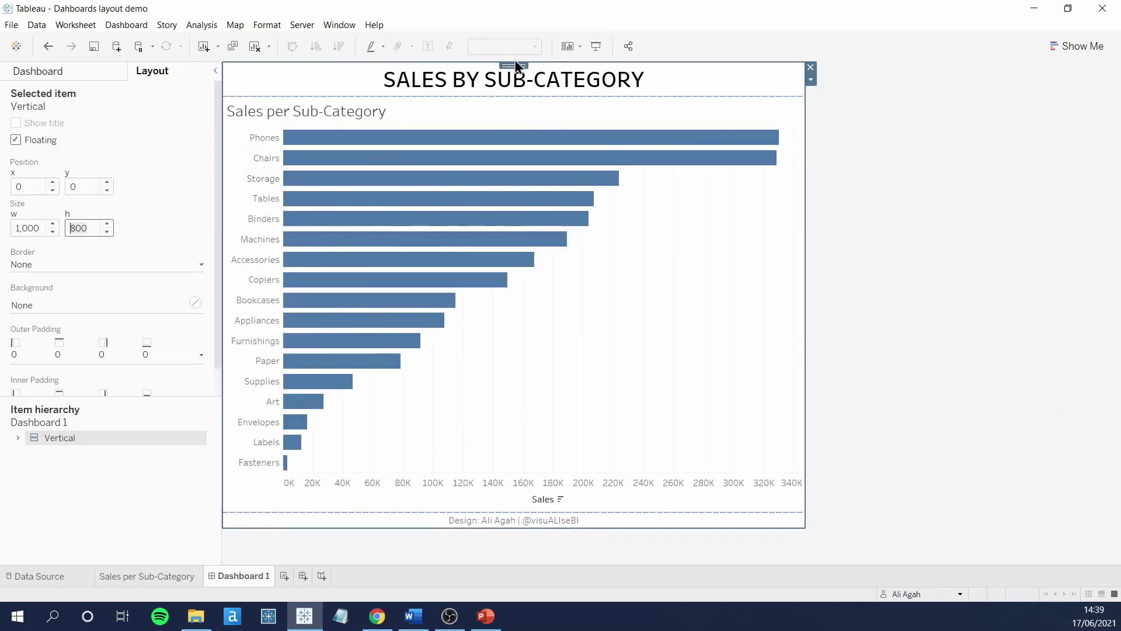
pyautogui.moveTo(515, 63); pyautogui.dragTo(555, 98)
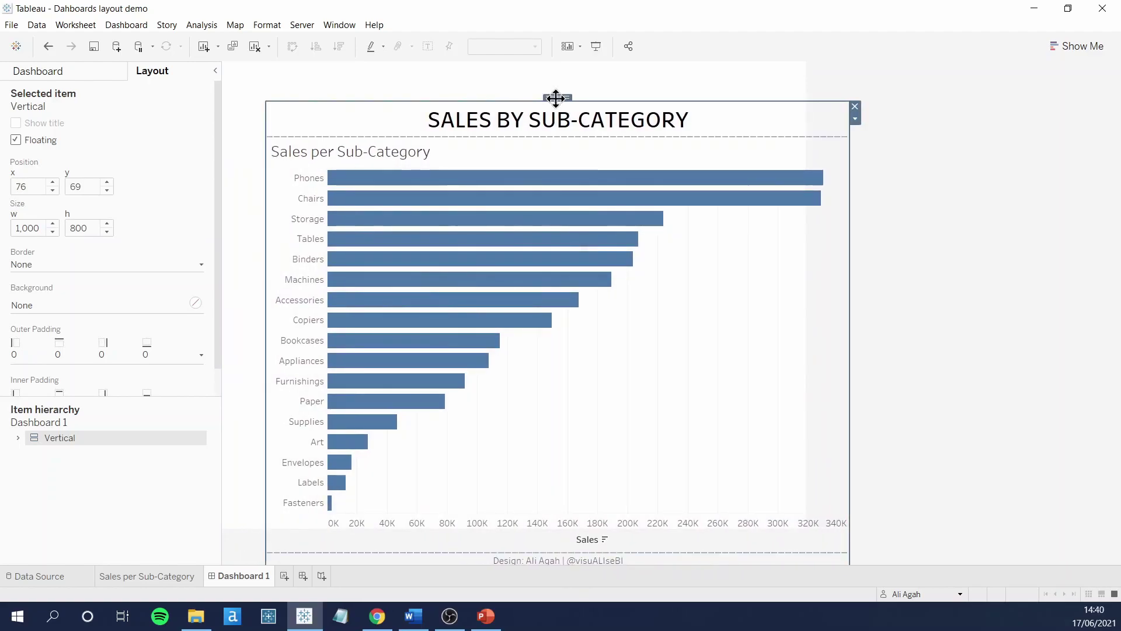
pyautogui.hotkey('ctrl', 'z')
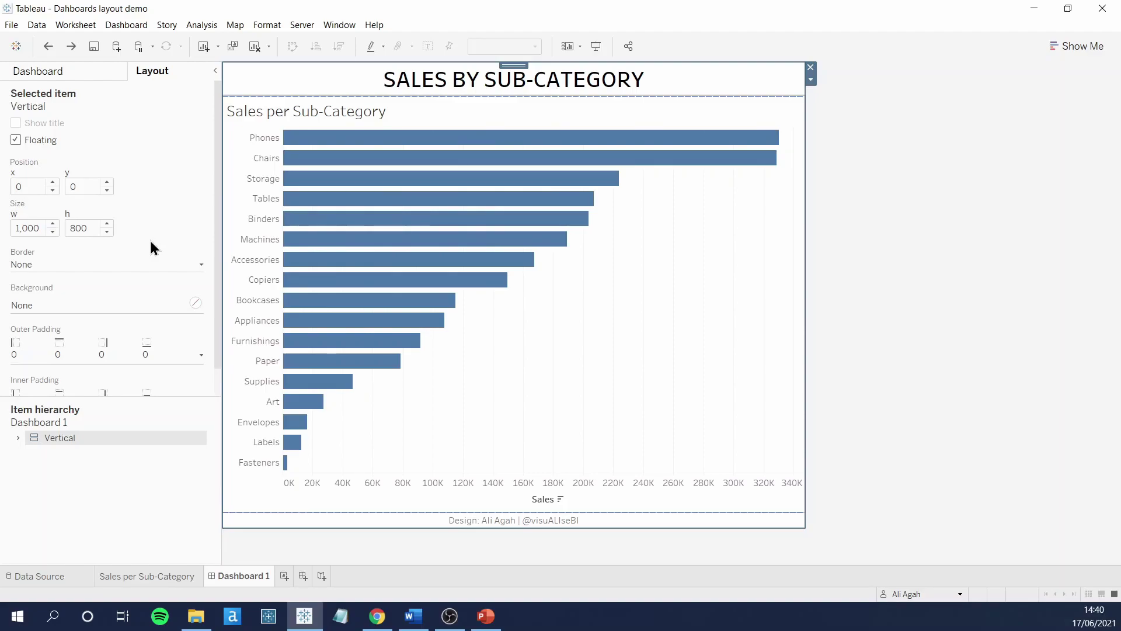
# Step: Give the Sales per Sub-Category chart a thick black dashed border
pyautogui.click(532, 337)
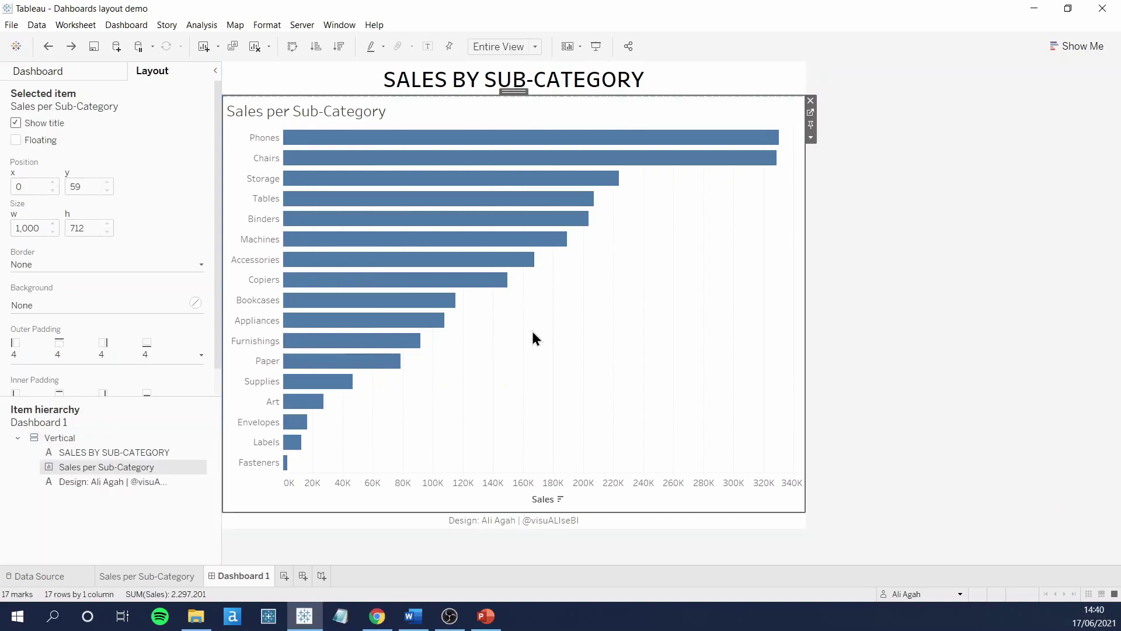
pyautogui.click(89, 269)
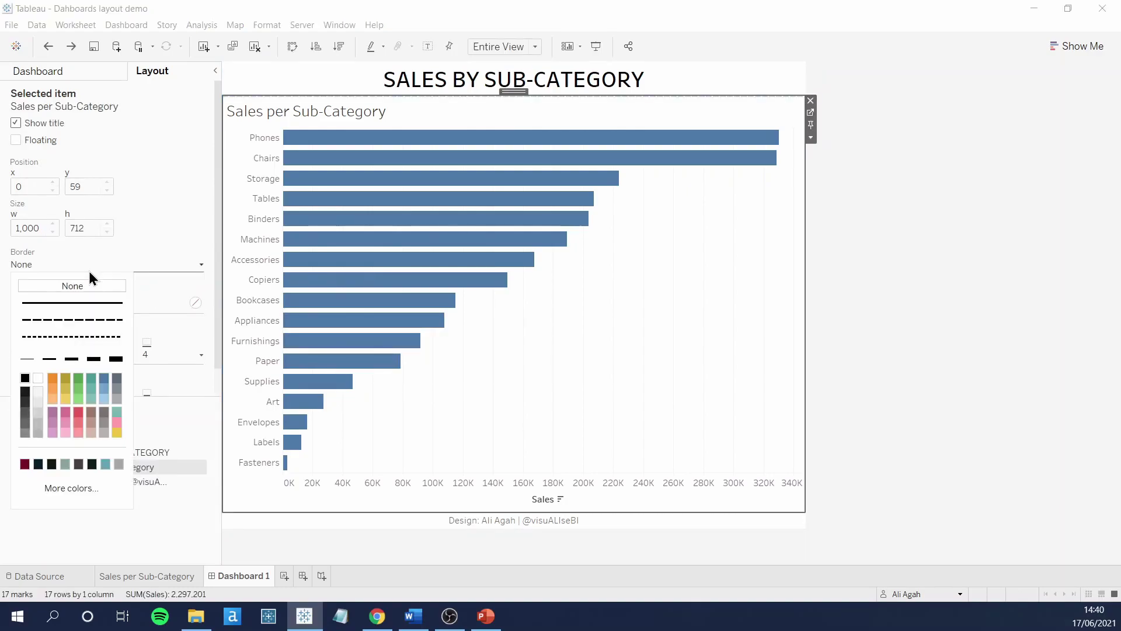
pyautogui.click(88, 303)
pyautogui.click(86, 318)
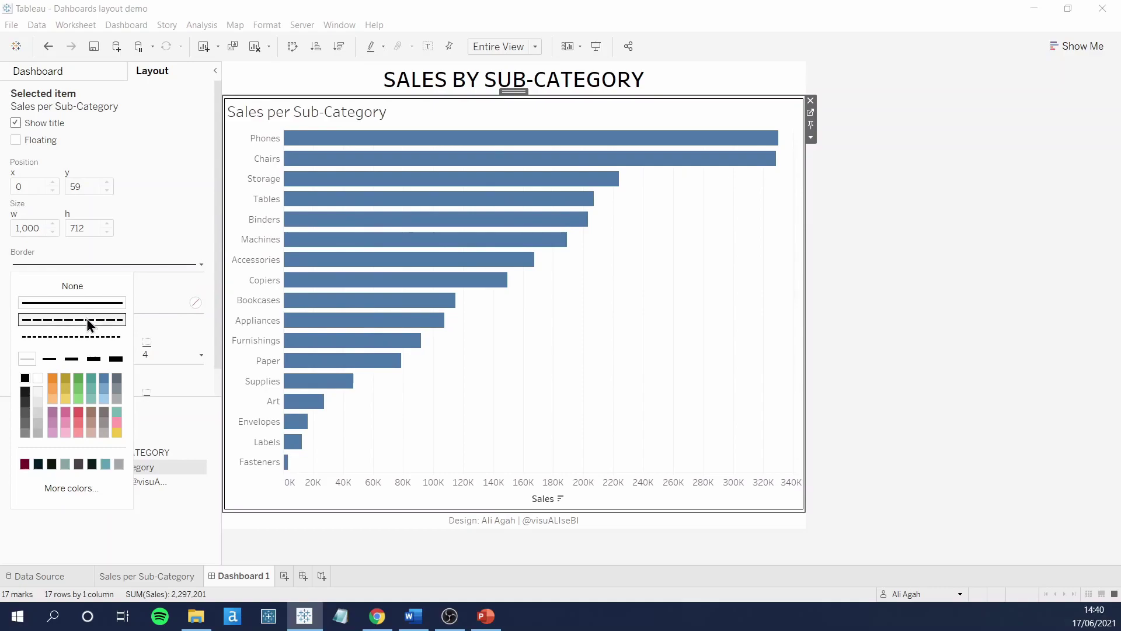
pyautogui.click(89, 337)
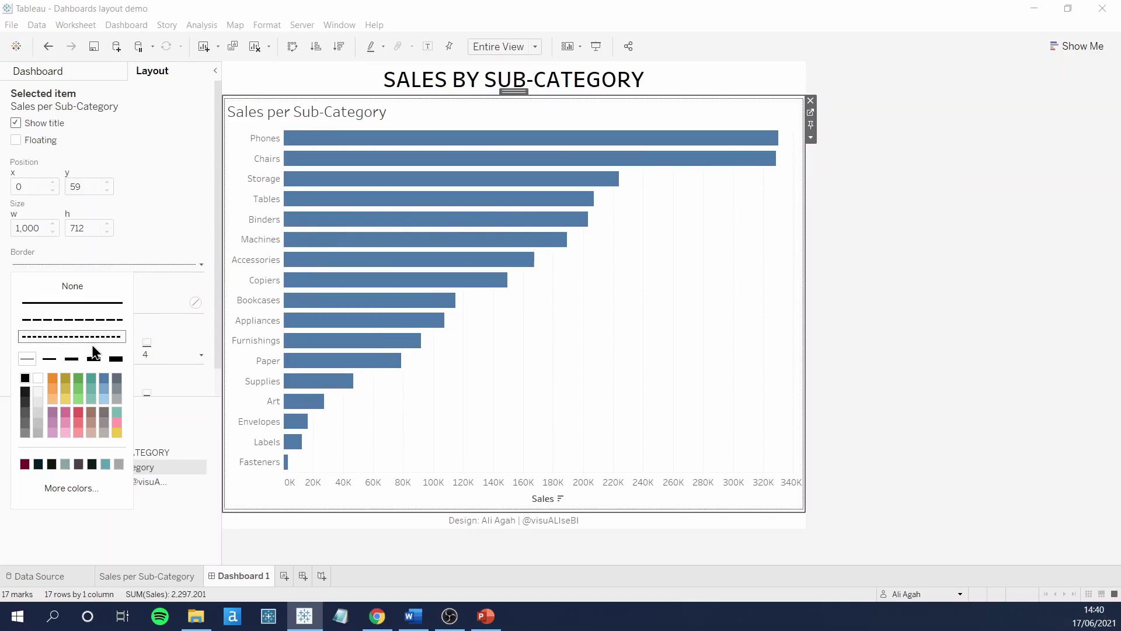
pyautogui.click(117, 361)
pyautogui.click(113, 329)
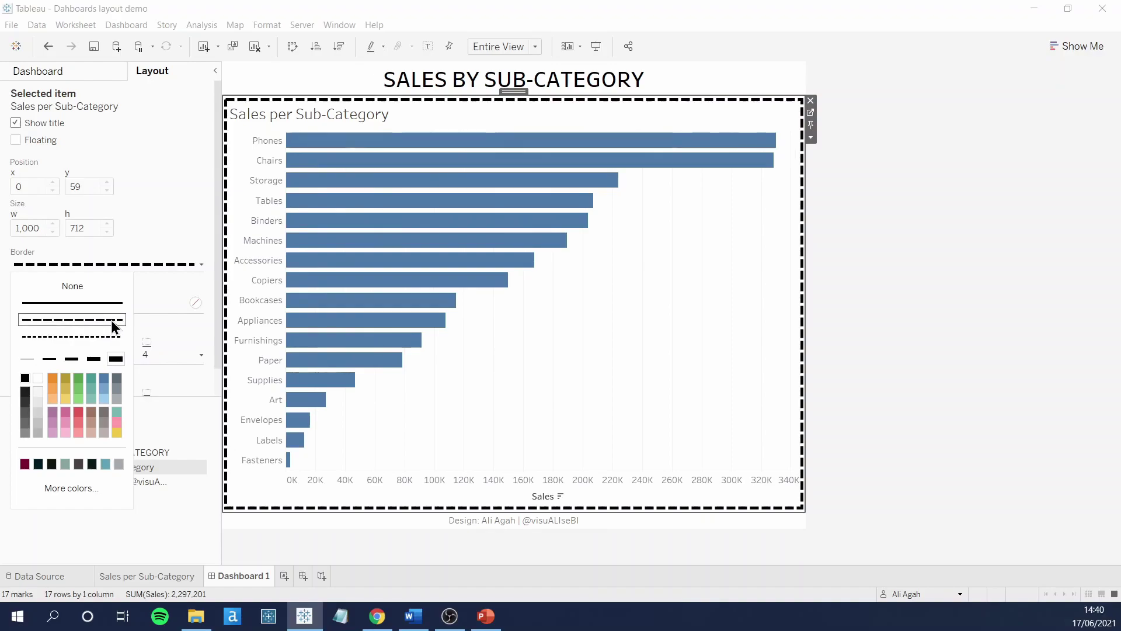
pyautogui.click(115, 265)
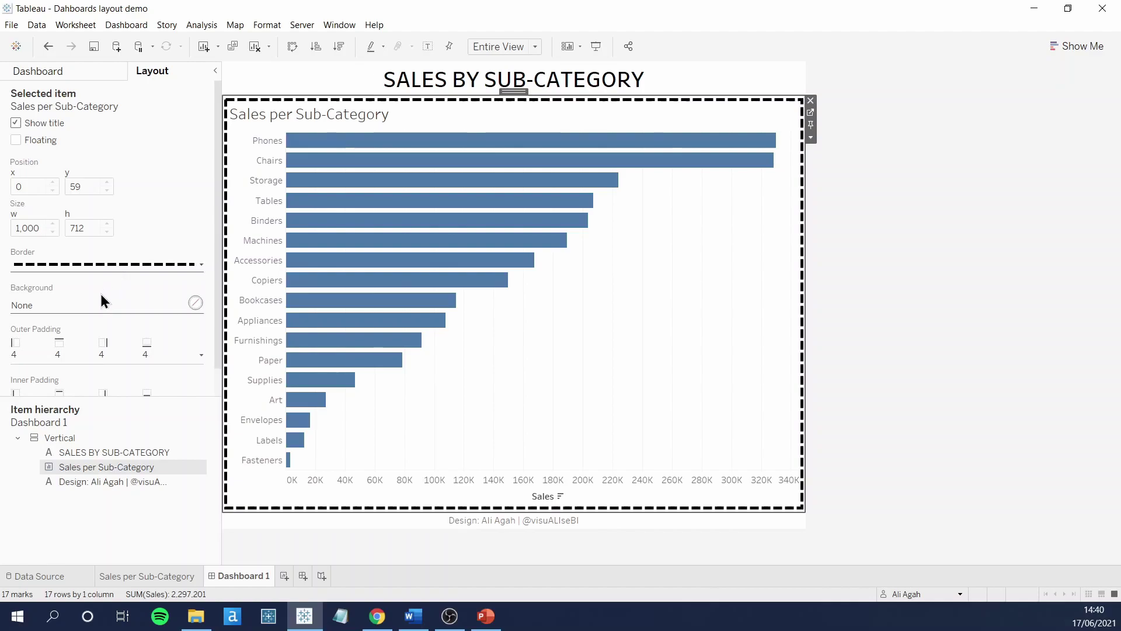
# Step: Give the chart a light grey background and check its worksheet shading in Format
pyautogui.click(96, 310)
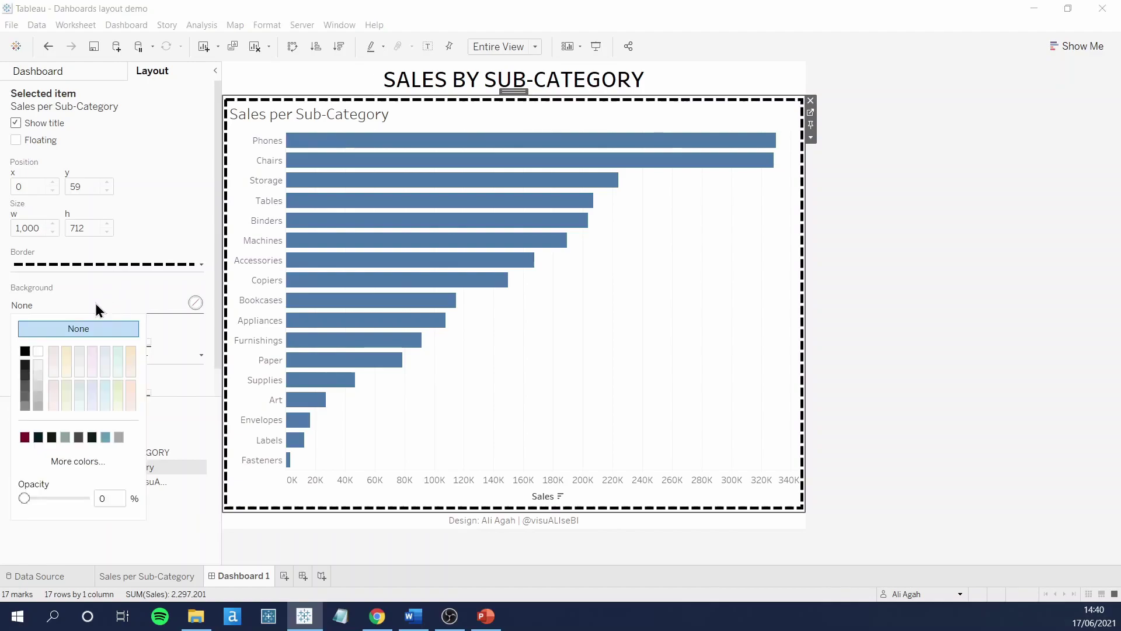
pyautogui.click(40, 364)
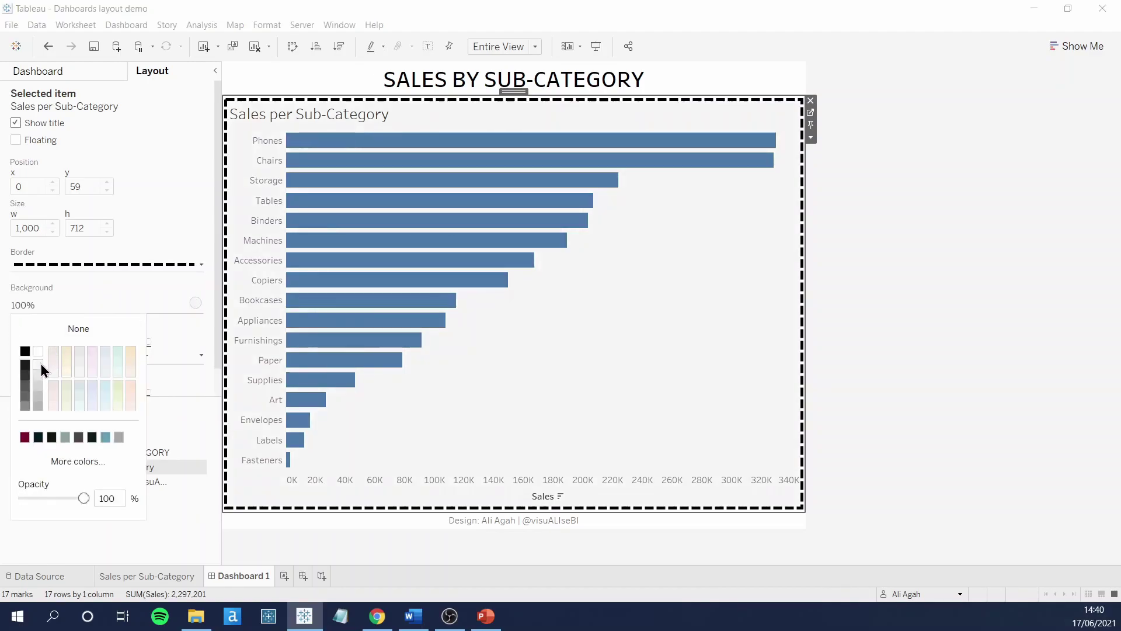
pyautogui.rightClick(518, 304)
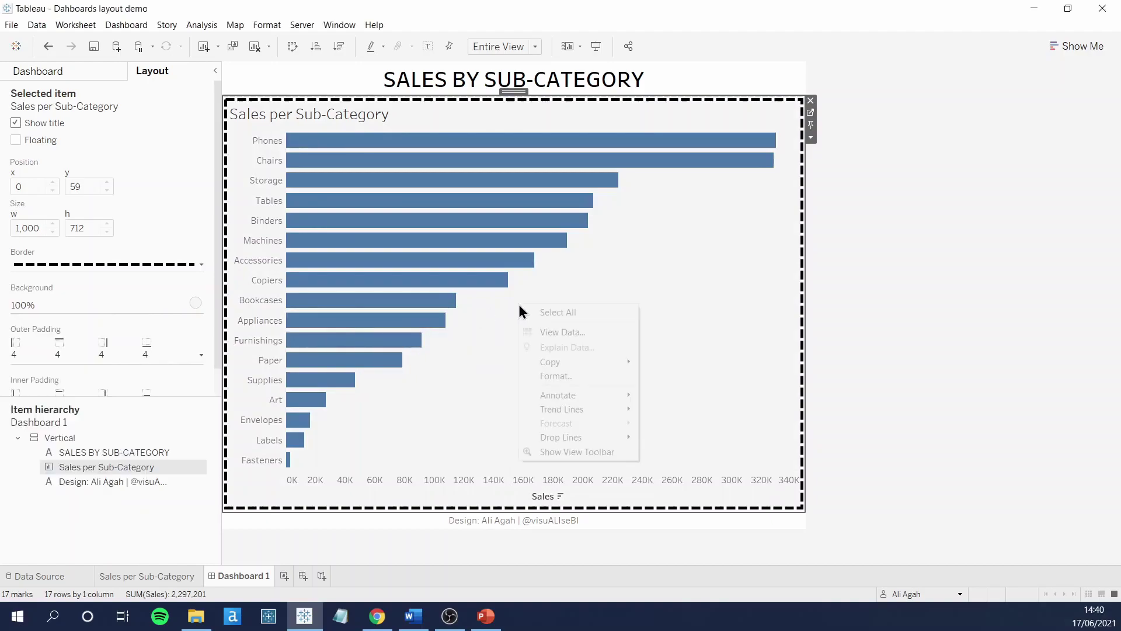
pyautogui.click(538, 375)
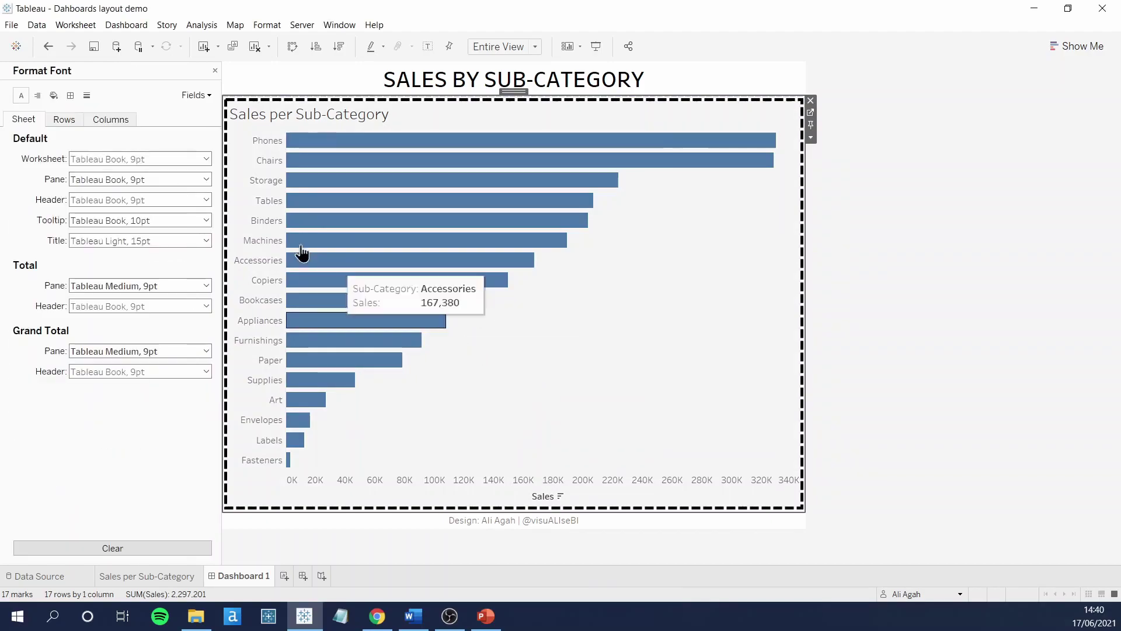
pyautogui.click(53, 94)
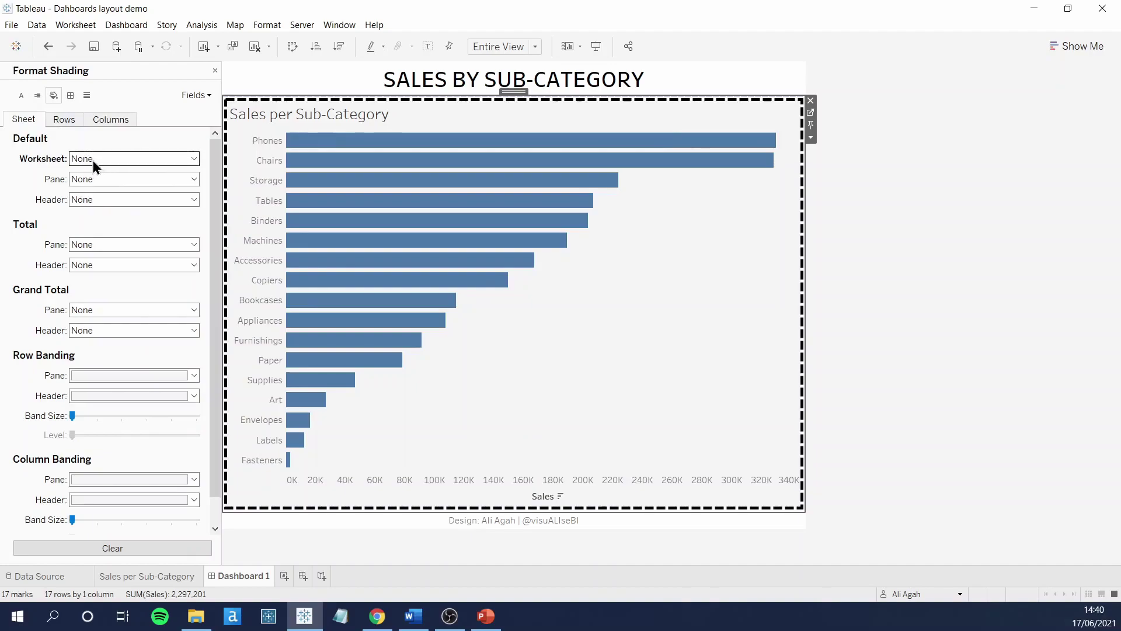
pyautogui.click(93, 160)
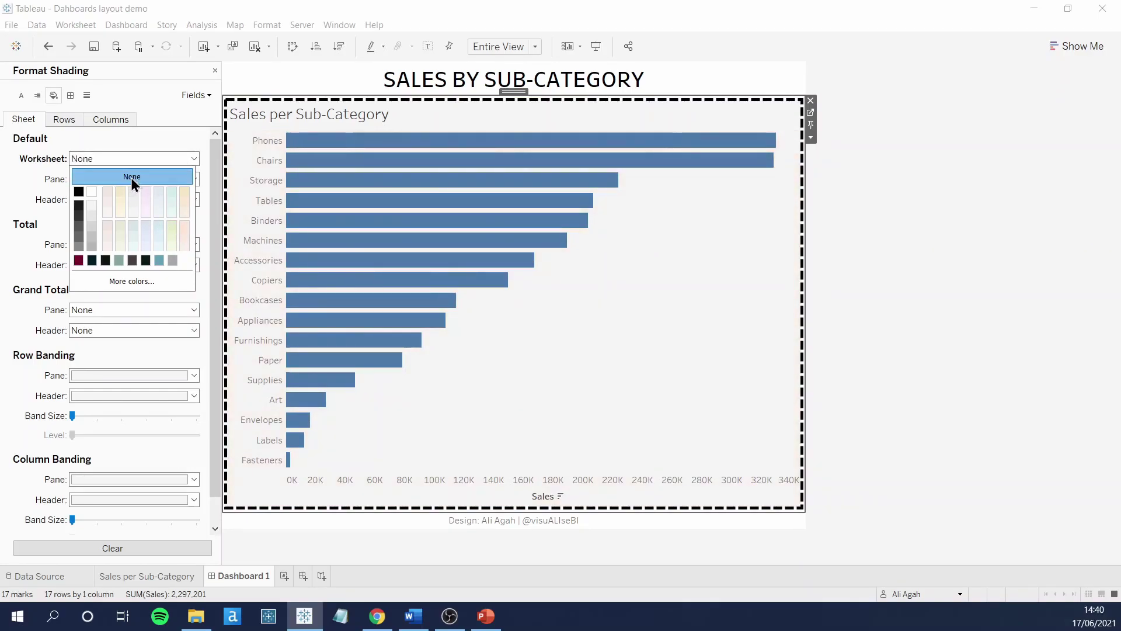
pyautogui.click(215, 70)
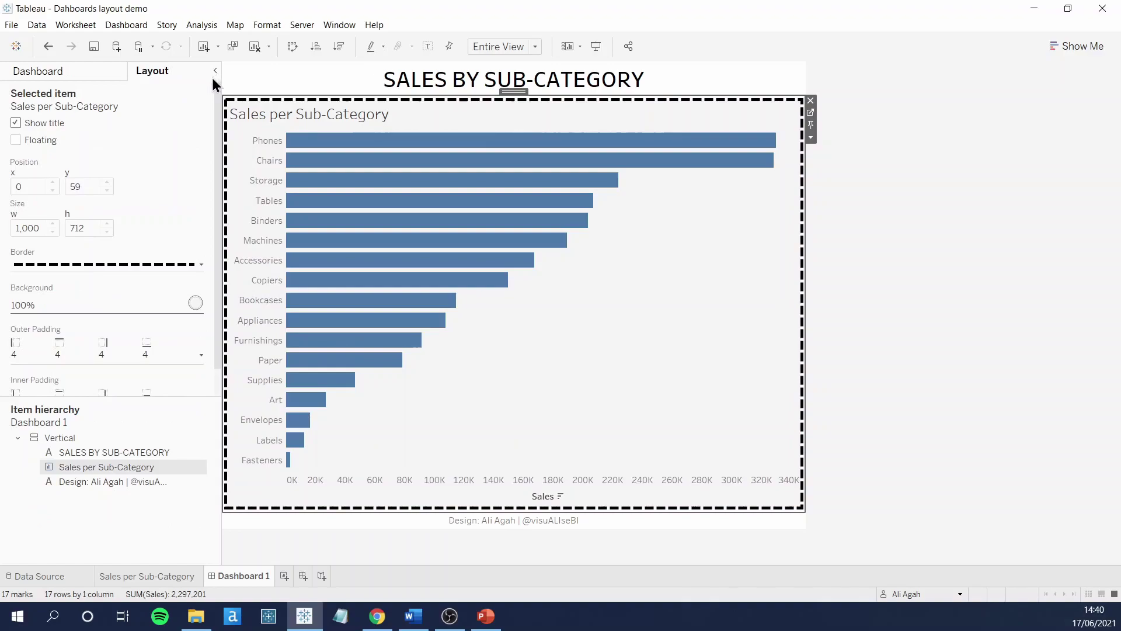
# Step: Set the chart's outer padding to 25 on all sides
pyautogui.scroll(-1, 103, 282)
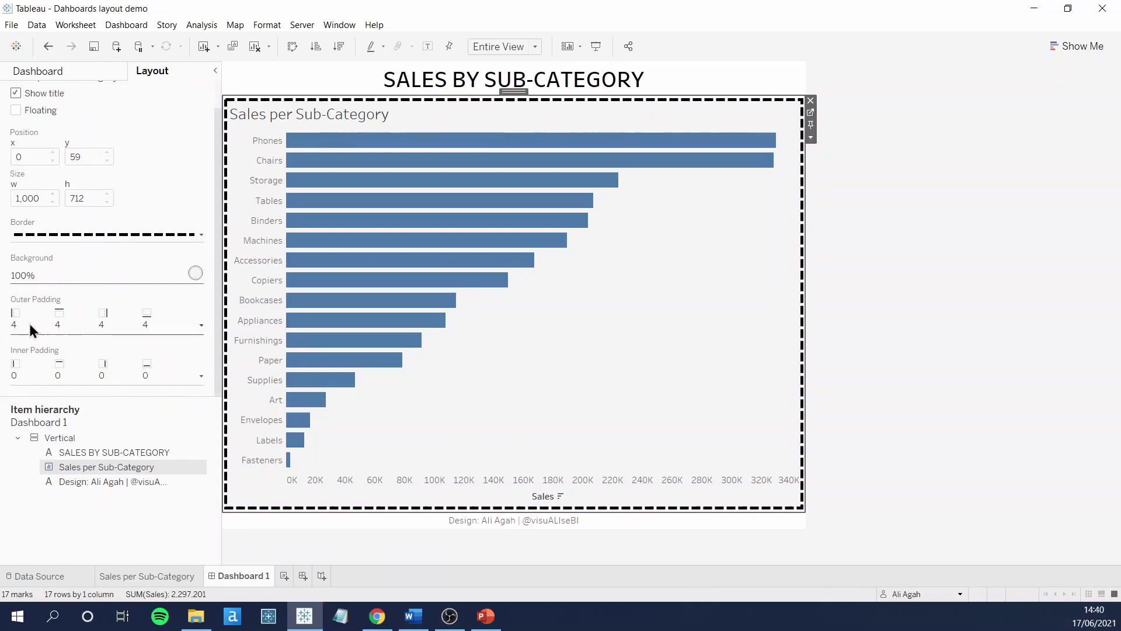
pyautogui.click(113, 334)
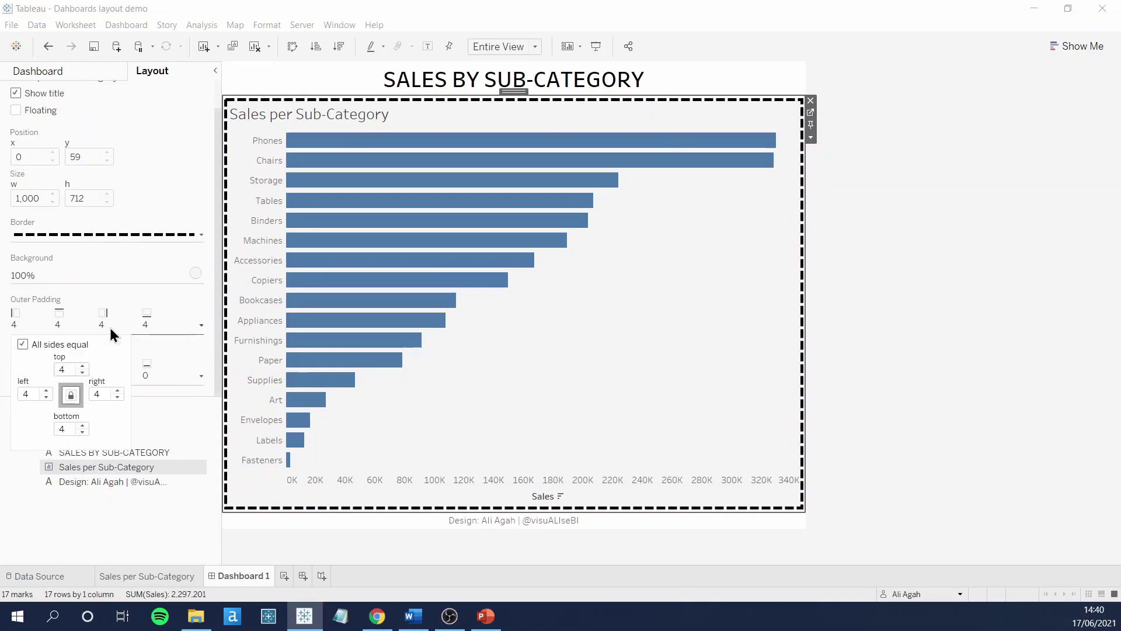
pyautogui.doubleClick(65, 369)
pyautogui.write('25')
pyautogui.press('Return')
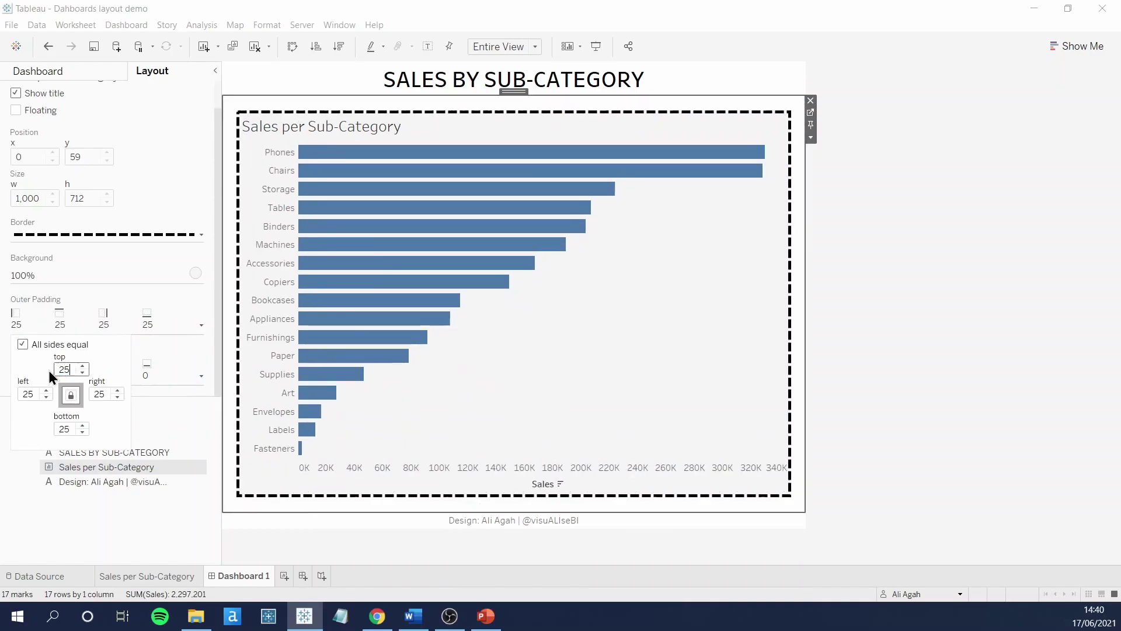
pyautogui.click(23, 344)
pyautogui.click(23, 344)
# Step: Unlink the sides and set outer padding right 10, left 15, bottom 20
pyautogui.click(73, 400)
pyautogui.doubleClick(96, 394)
pyautogui.write('10')
pyautogui.press('Return')
pyautogui.doubleClick(29, 393)
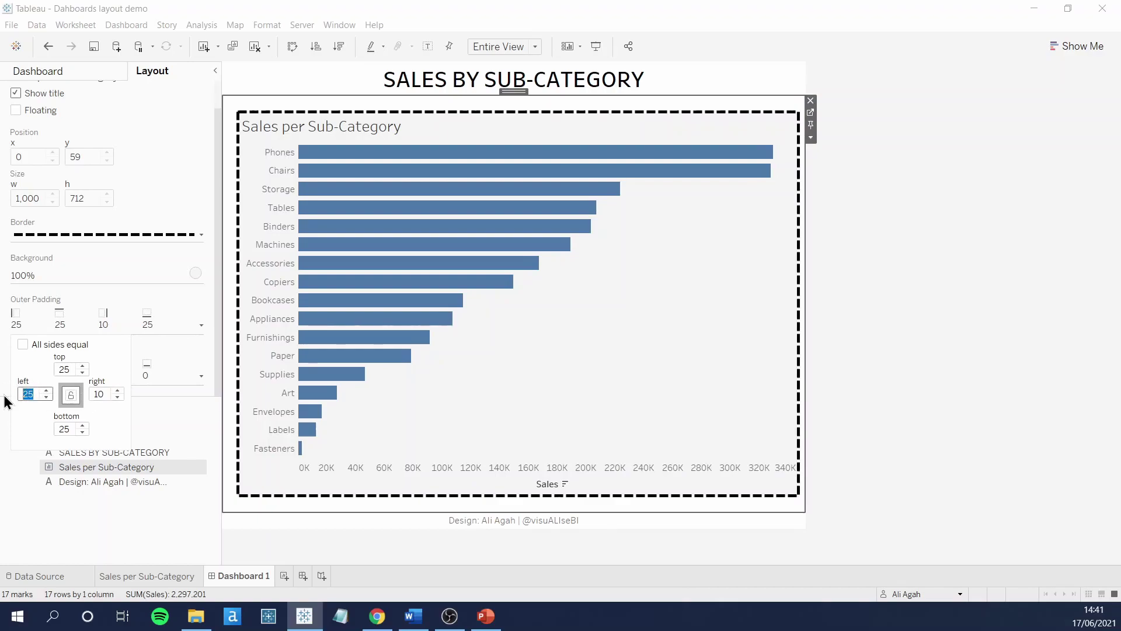
pyautogui.write('15')
pyautogui.doubleClick(52, 429)
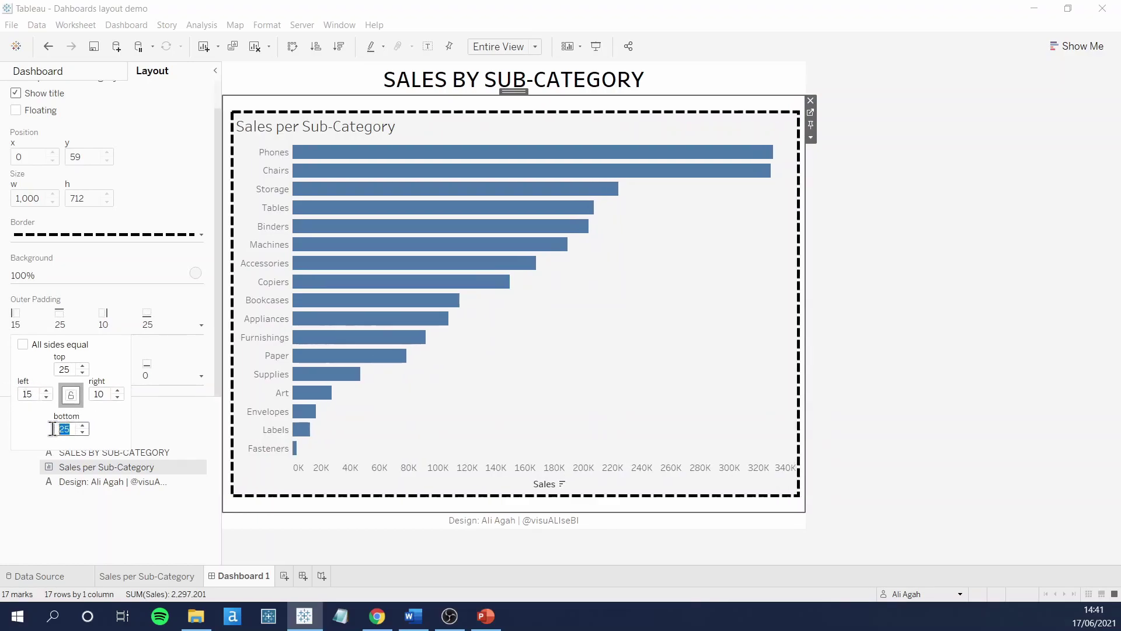
pyautogui.write('20')
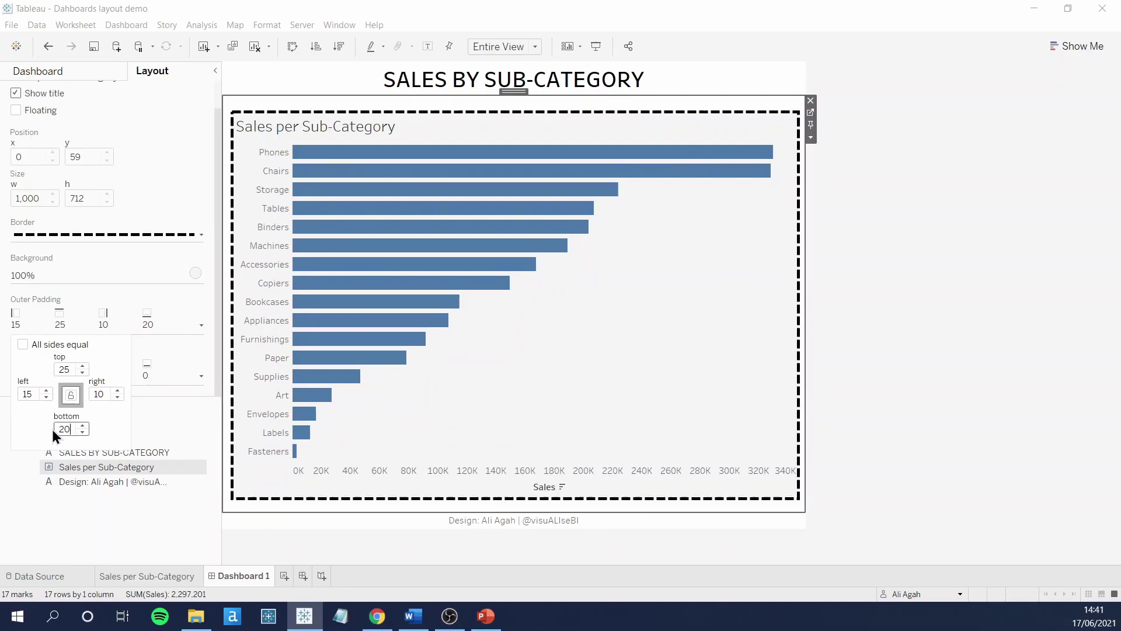
# Step: Apply 25 inner padding equally on all four sides of the chart
pyautogui.click(72, 325)
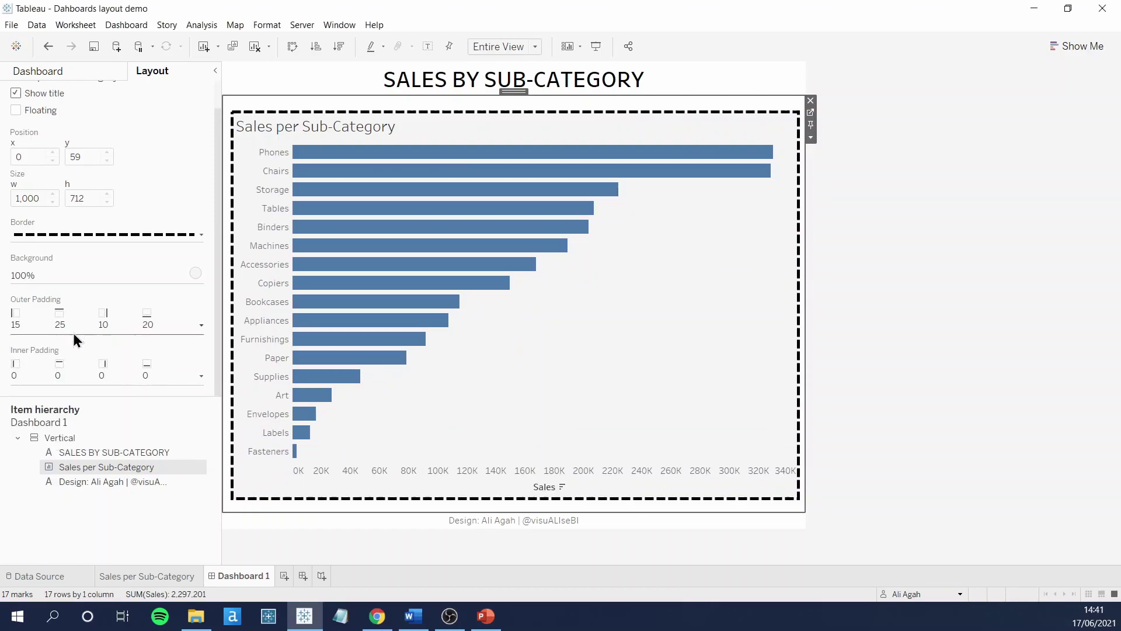
pyautogui.click(71, 375)
pyautogui.press('Tab')
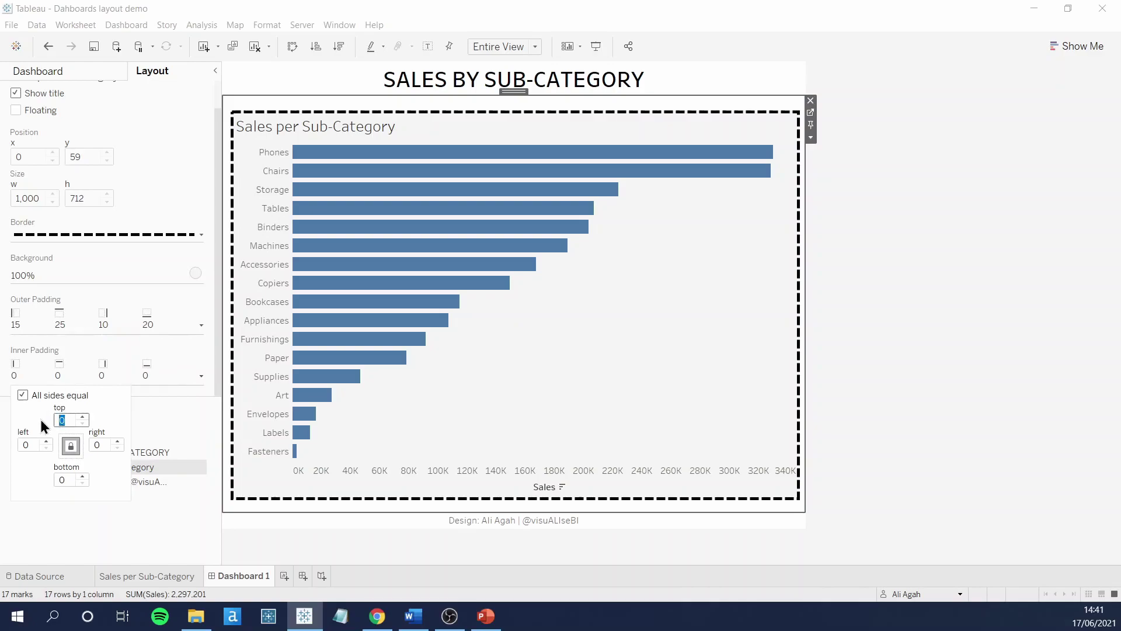
pyautogui.write('25')
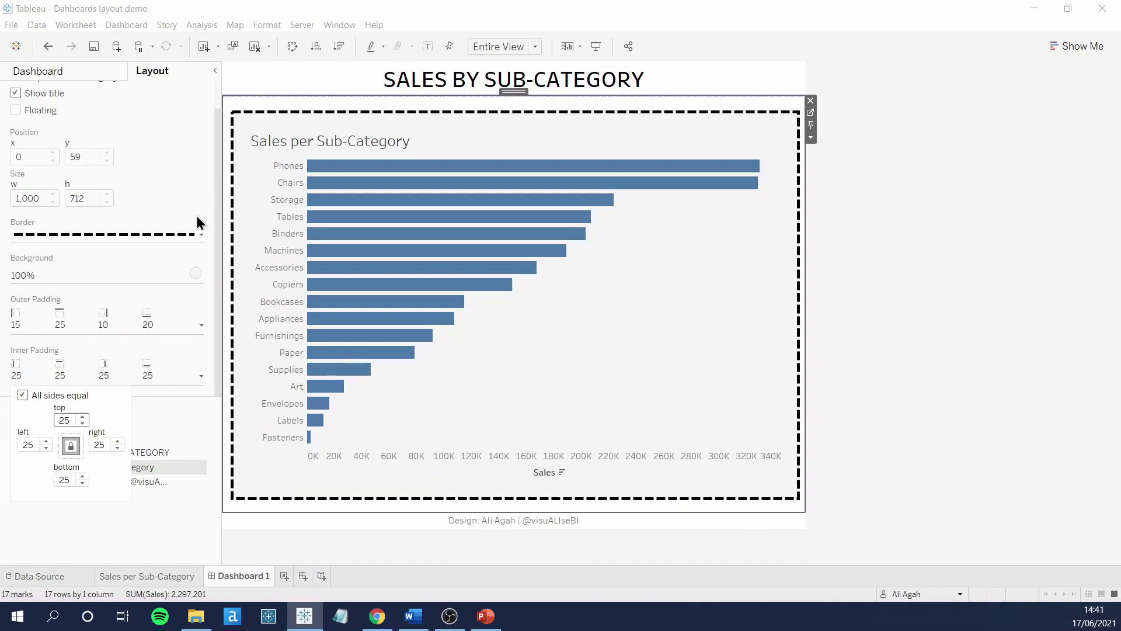
pyautogui.click(114, 375)
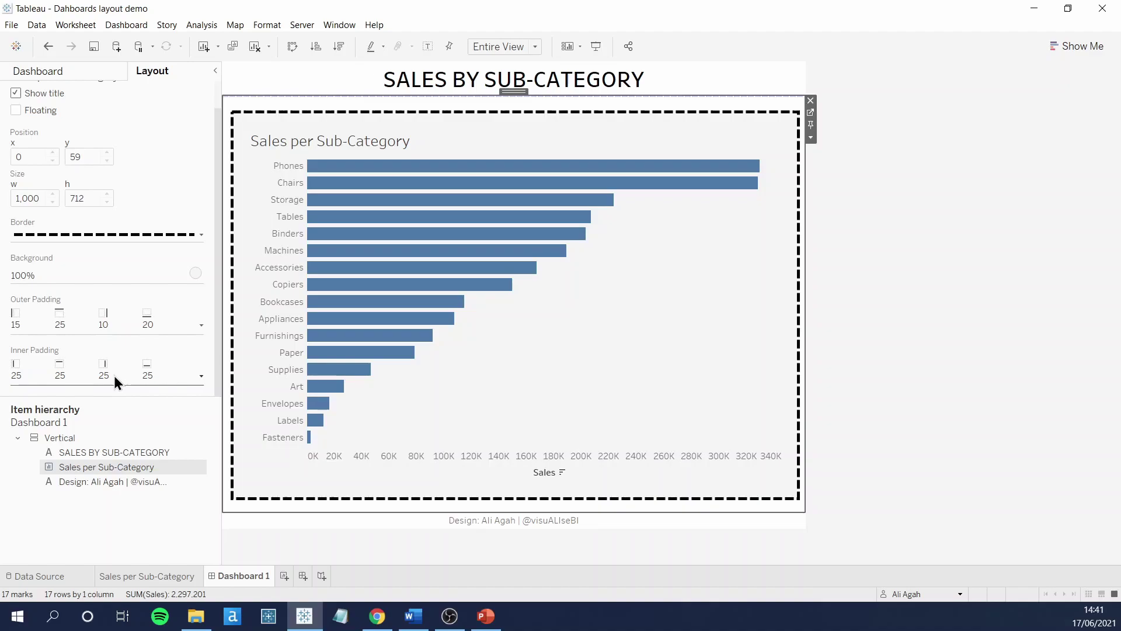
pyautogui.click(50, 438)
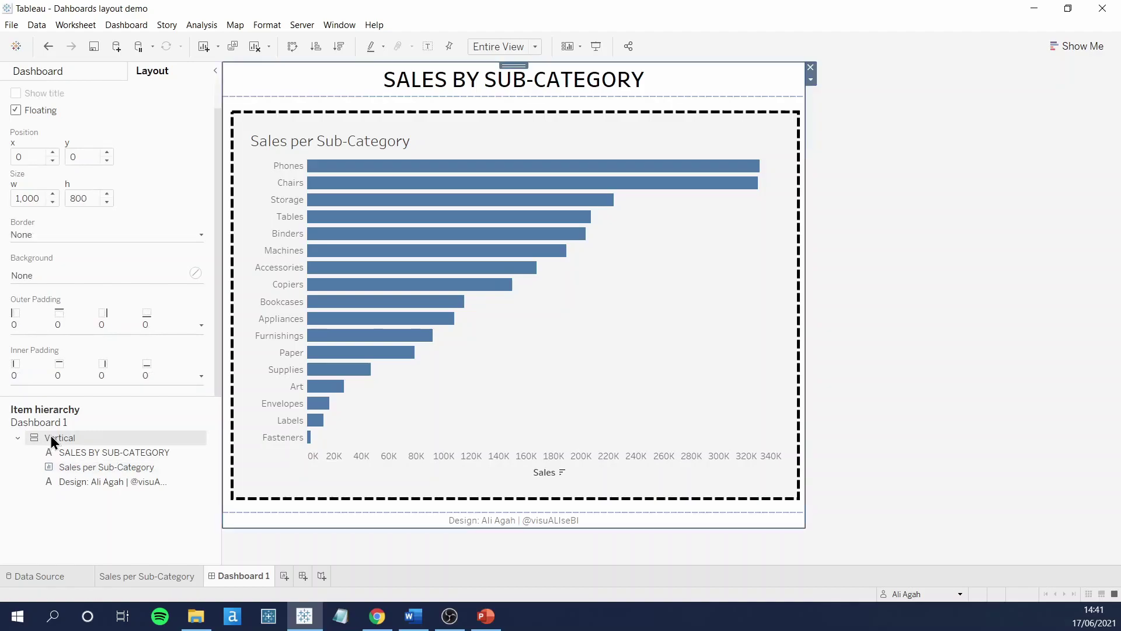
pyautogui.click(56, 452)
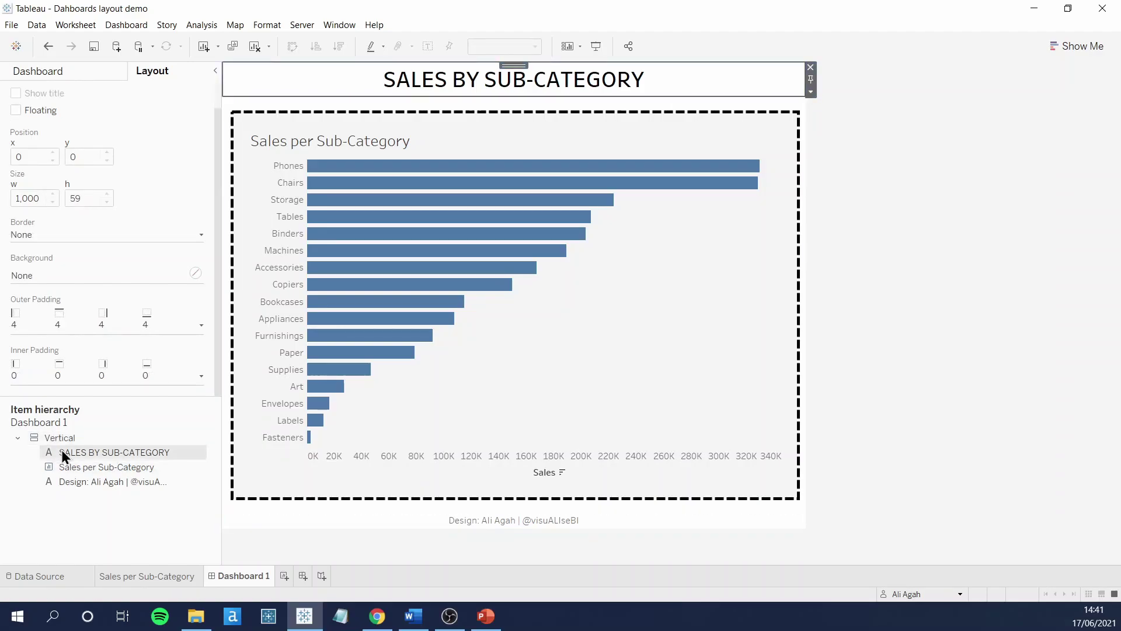
pyautogui.click(64, 470)
pyautogui.click(65, 480)
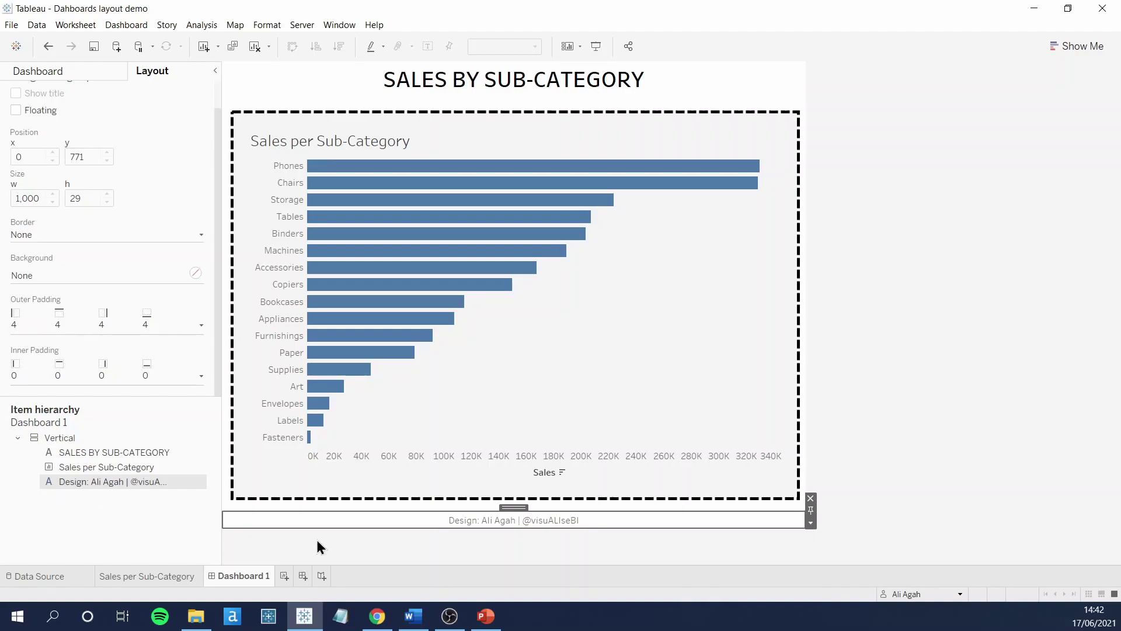
# Step: Add a horizontal container under the title and delete the leftover empty container
pyautogui.click(51, 71)
pyautogui.click(38, 442)
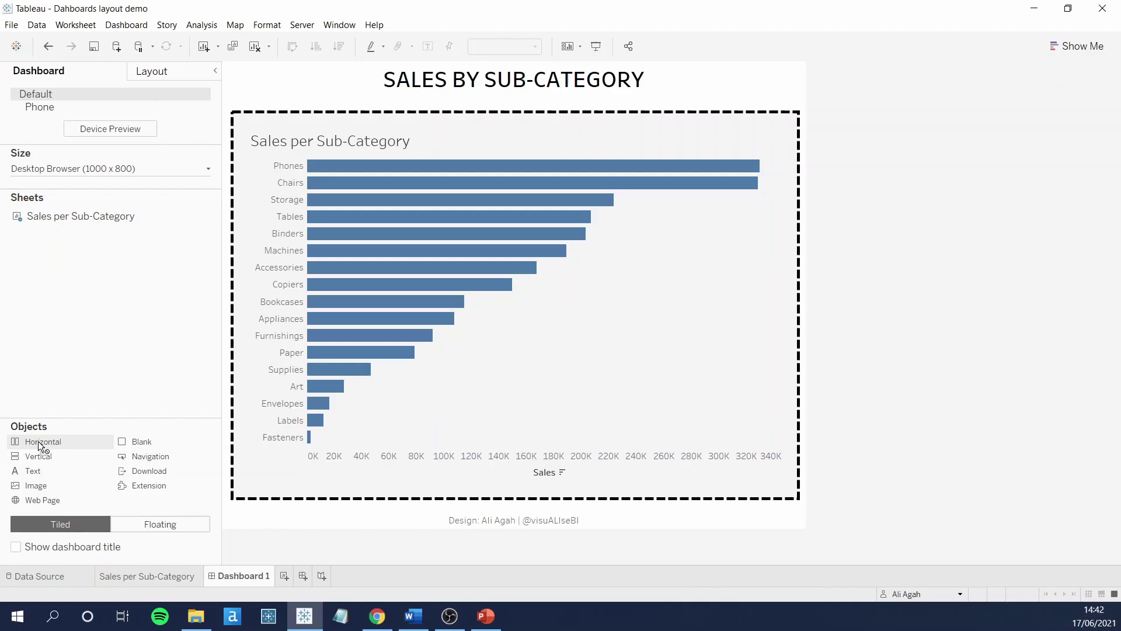
pyautogui.moveTo(37, 440); pyautogui.dragTo(465, 142)
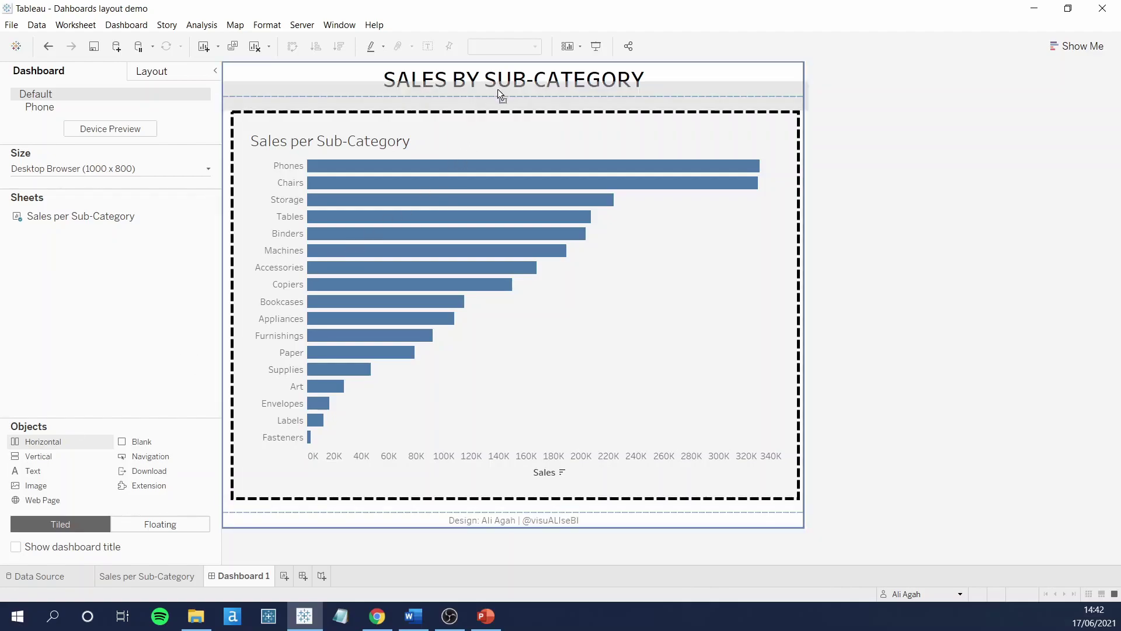
pyautogui.moveTo(497, 89); pyautogui.dragTo(497, 91)
pyautogui.click(524, 76)
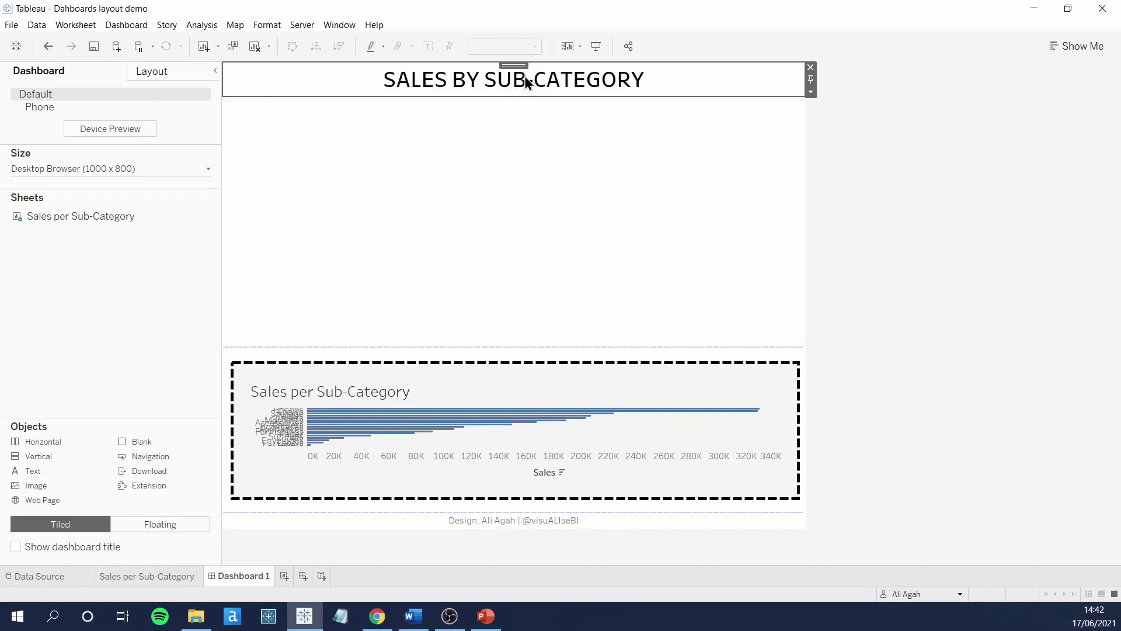
pyautogui.click(490, 169)
pyautogui.press('Delete')
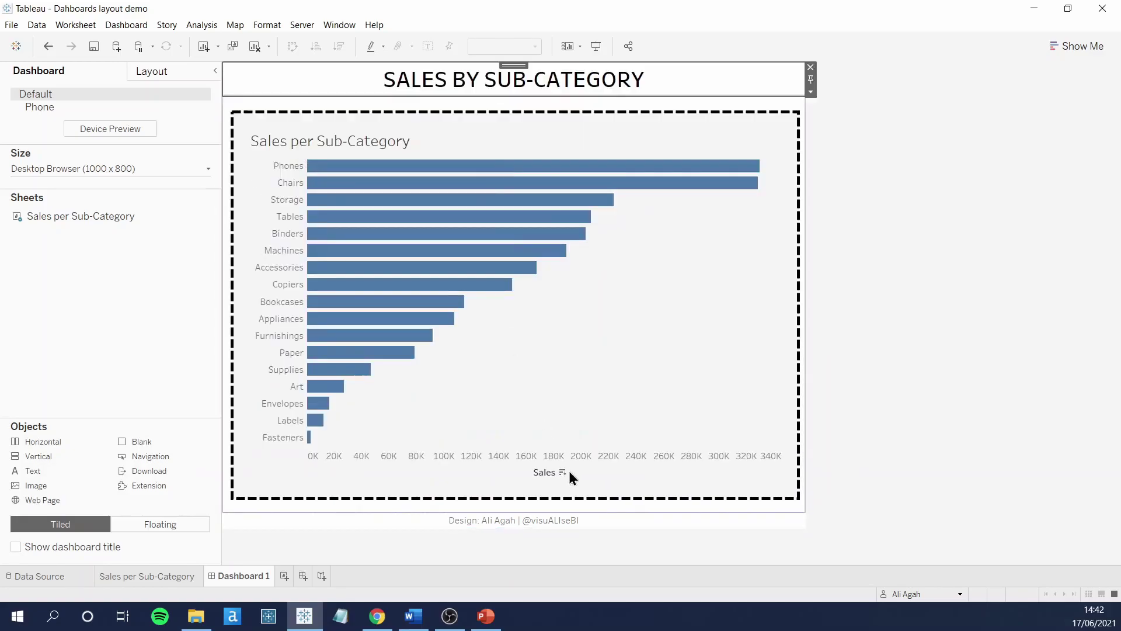
# Step: Move the design credit into the row beside the SALES BY SUB-CATEGORY title
pyautogui.click(598, 519)
pyautogui.press('Delete')
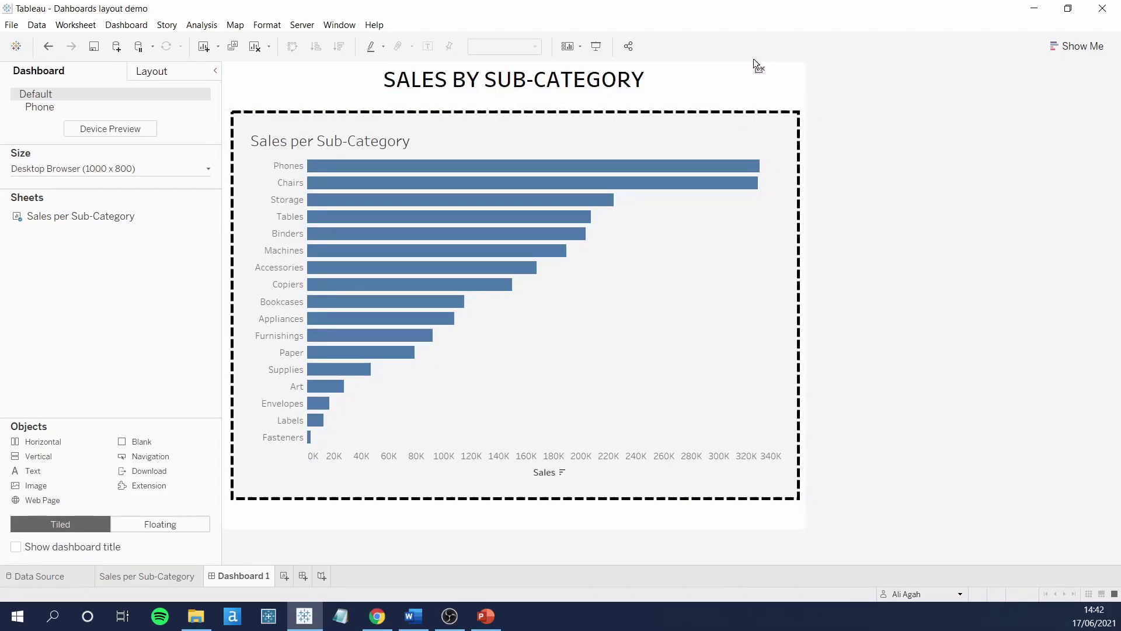
pyautogui.moveTo(753, 63); pyautogui.dragTo(776, 79)
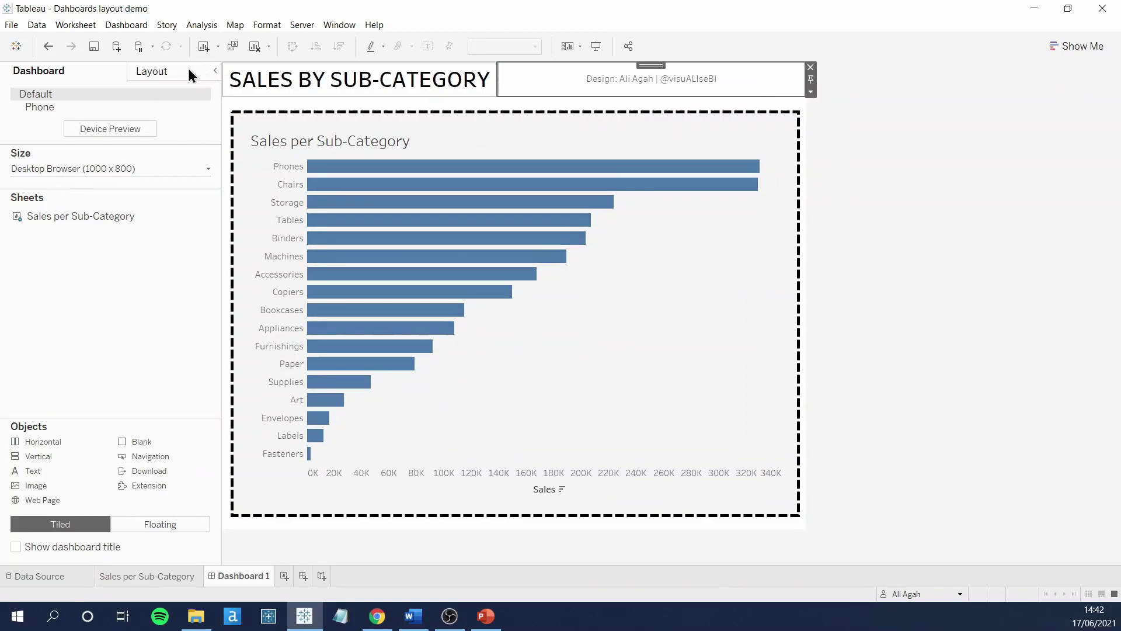
# Step: Review the Layout item hierarchy, collapse the Horizontal container, and select the Sales per Sub-Category chart
pyautogui.click(154, 69)
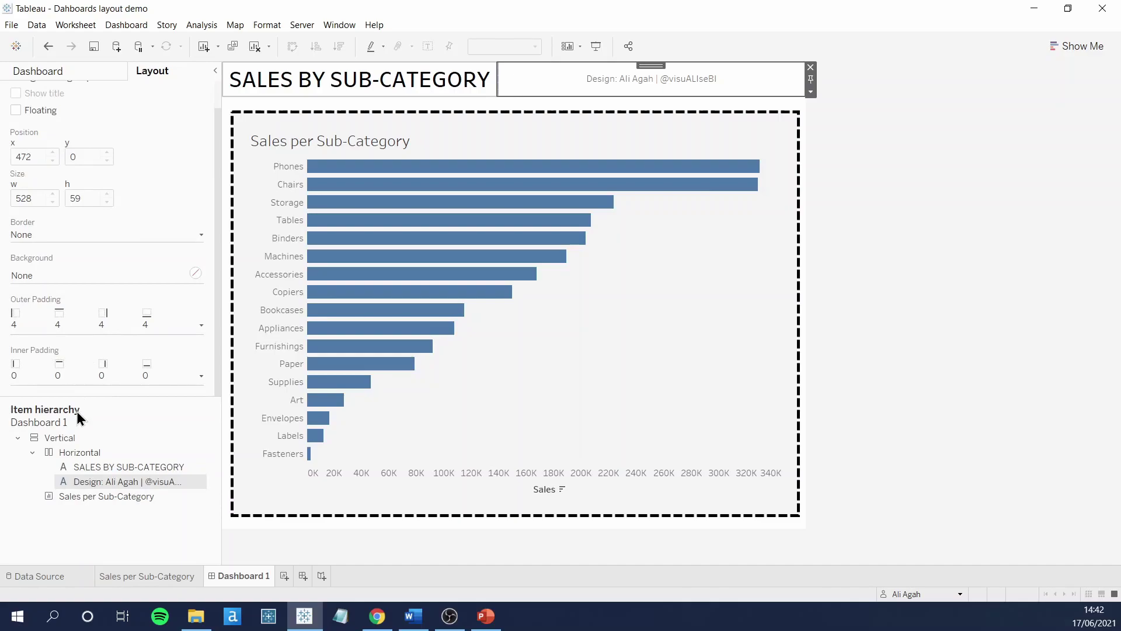
pyautogui.click(72, 439)
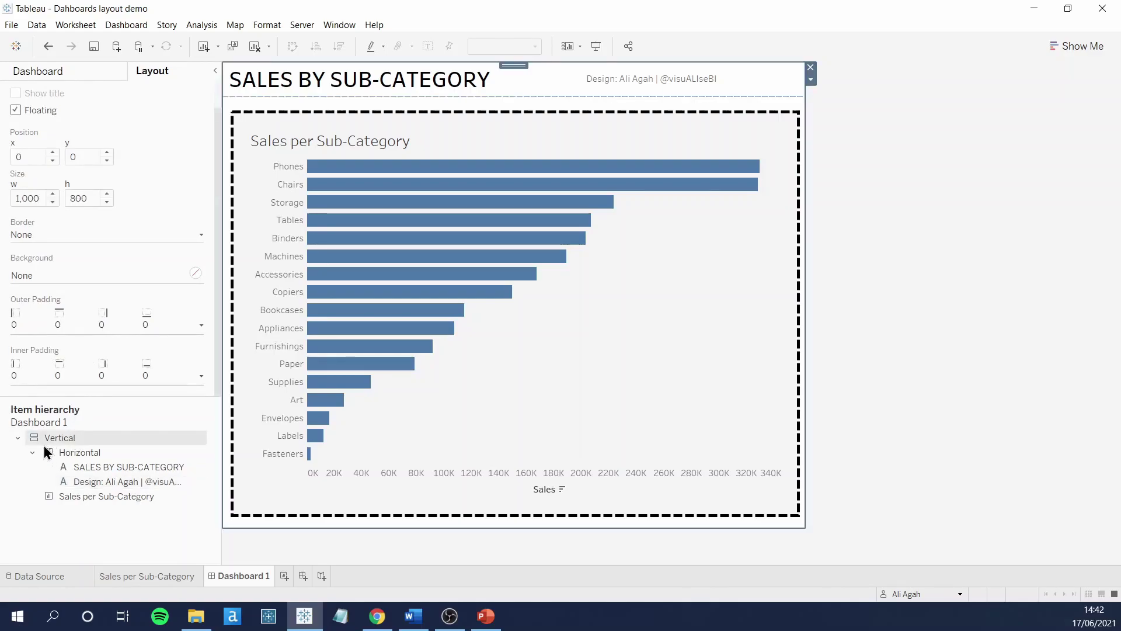
pyautogui.click(61, 453)
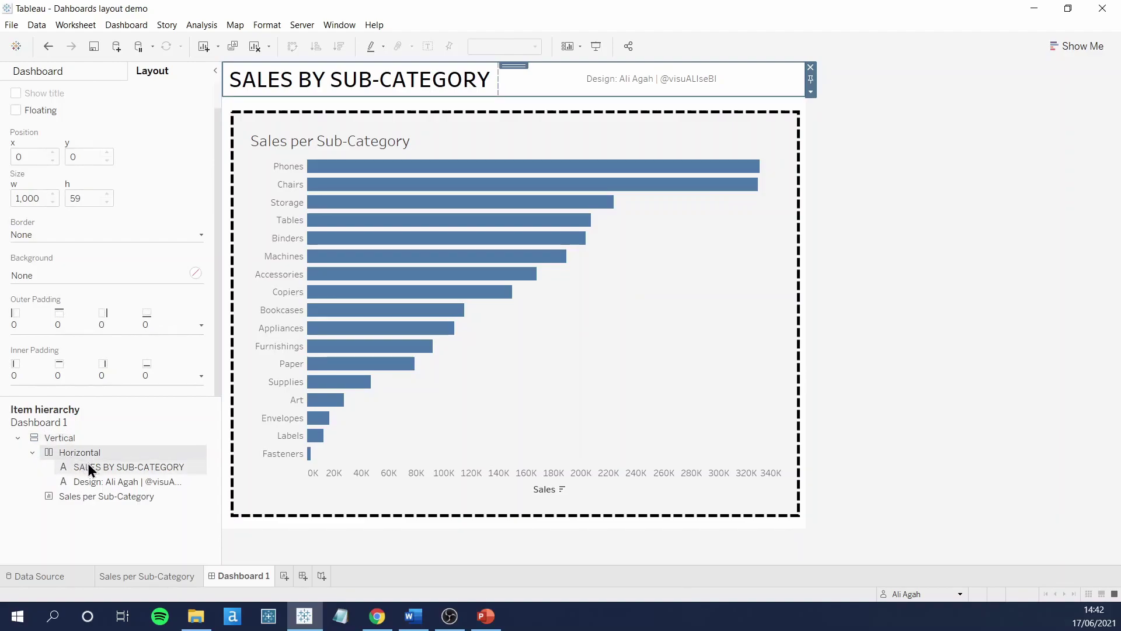
pyautogui.click(88, 465)
pyautogui.click(94, 481)
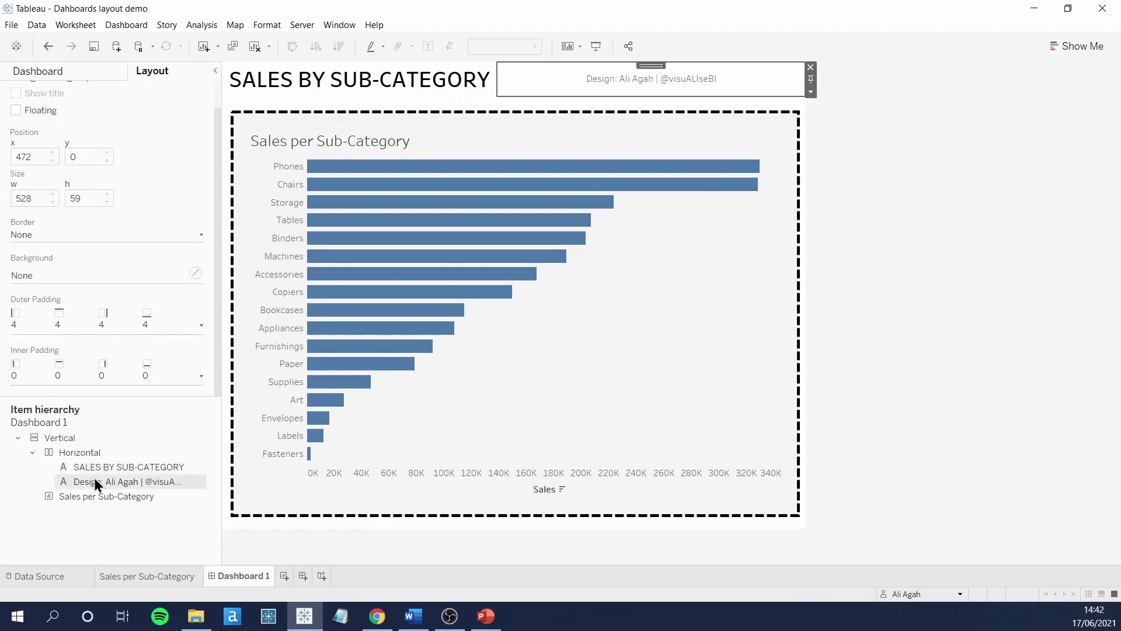
pyautogui.click(32, 453)
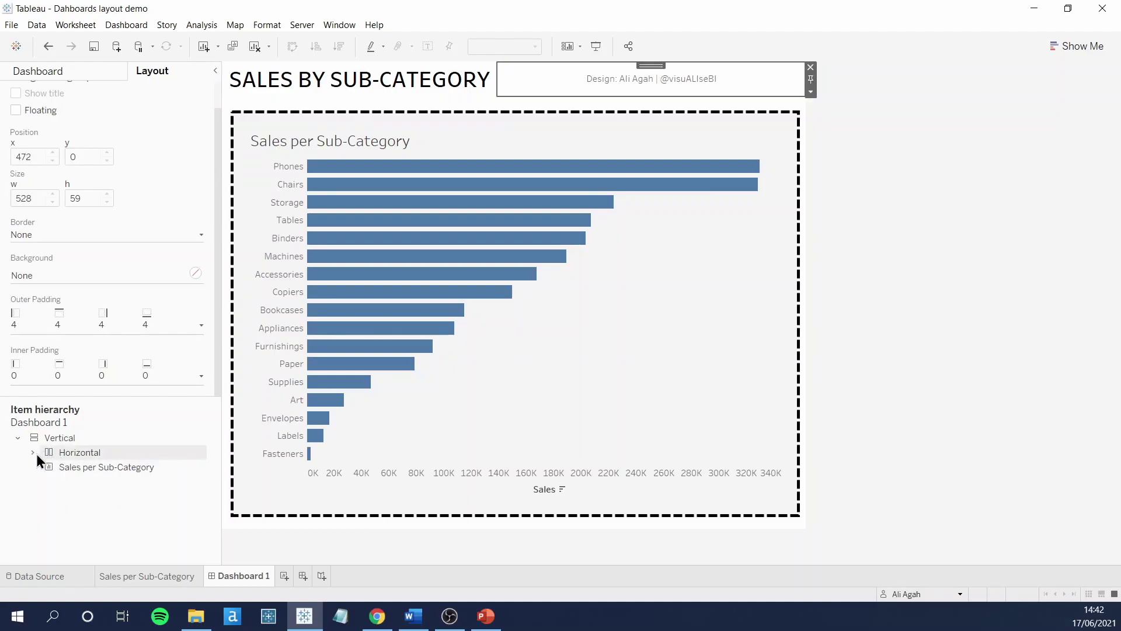
pyautogui.click(72, 465)
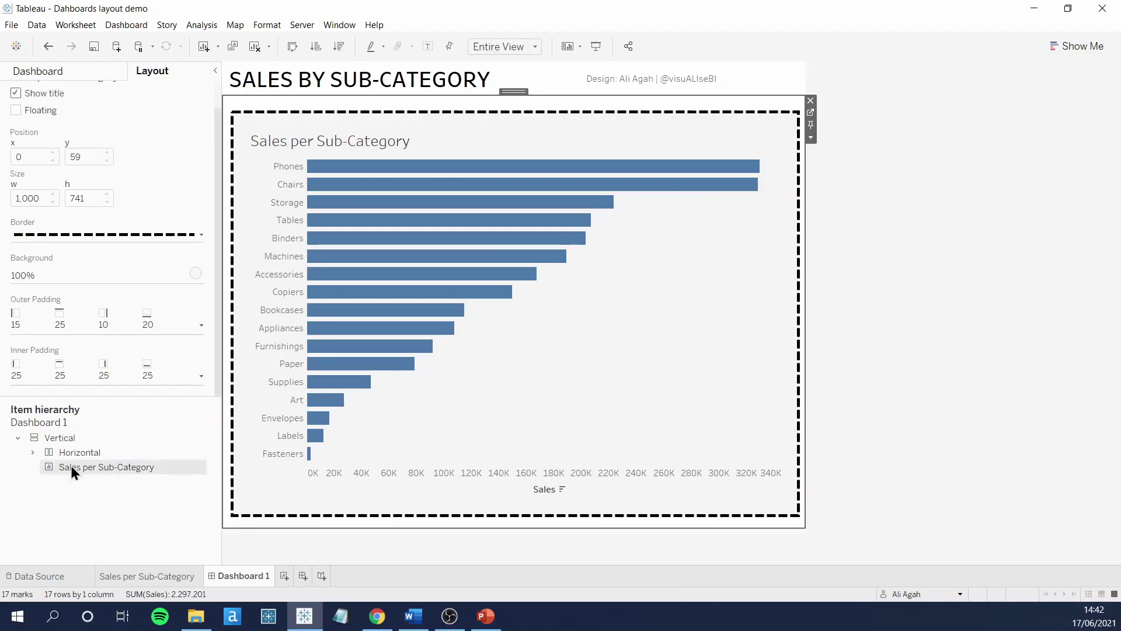